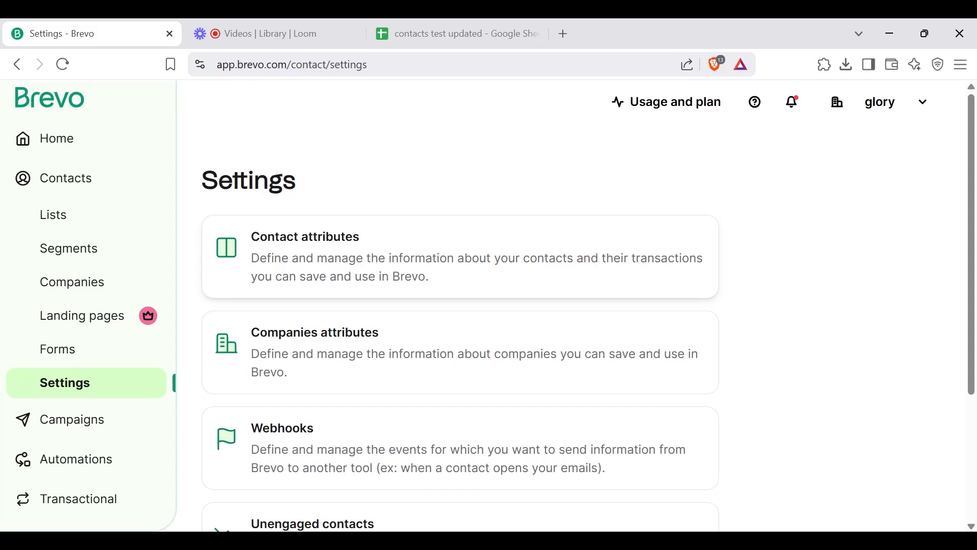
Step: Open the contact attributes settings and review the transactional attributes and calculated values sections
click(343, 248)
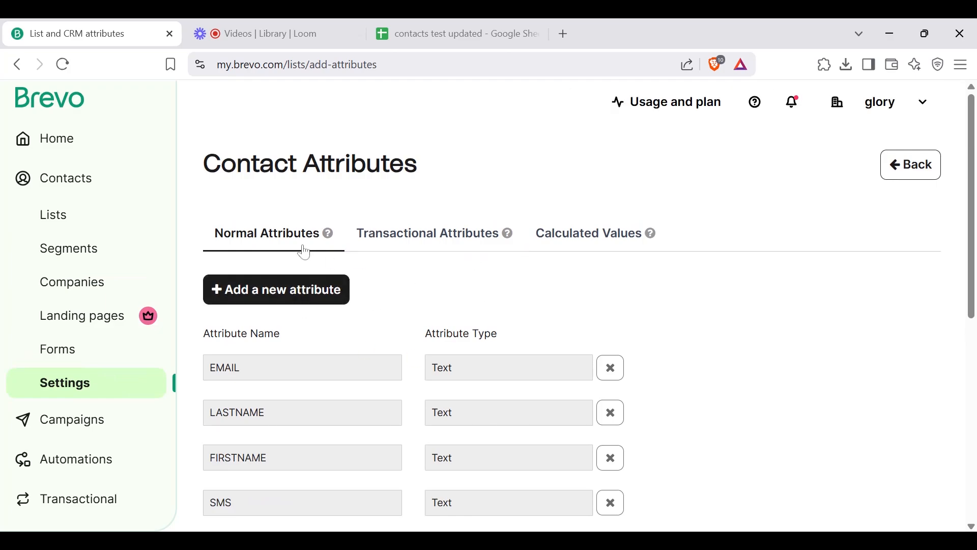
click(433, 247)
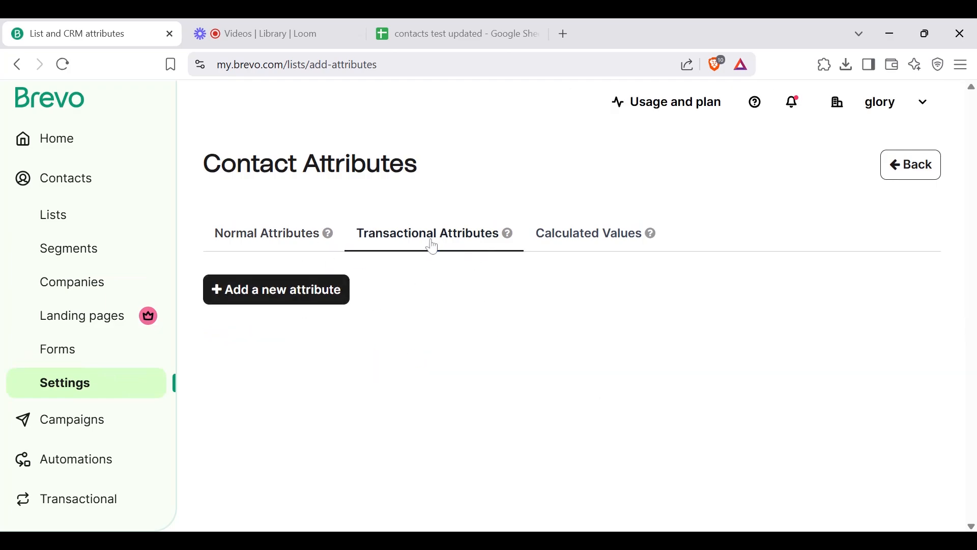
click(580, 238)
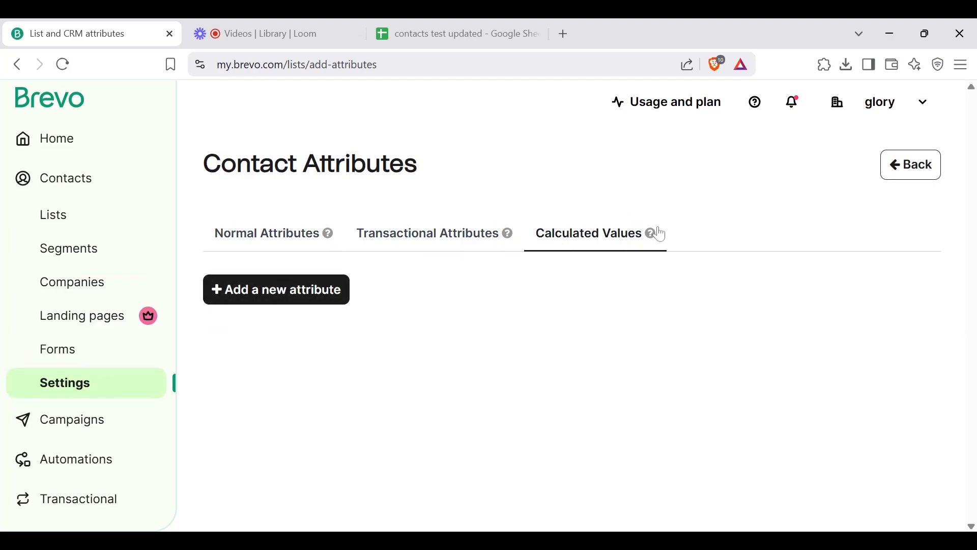
mouse_move(656, 241)
mouse_move(509, 235)
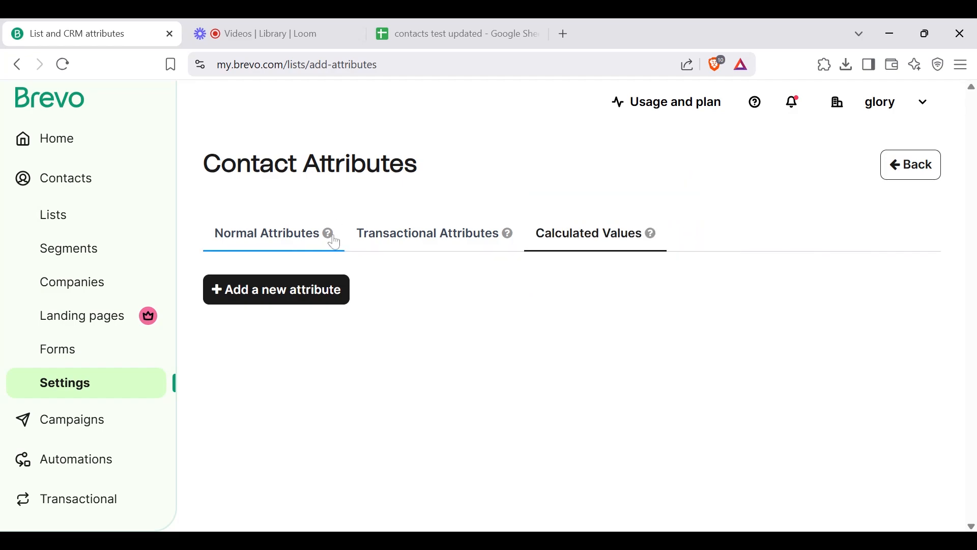
mouse_move(329, 238)
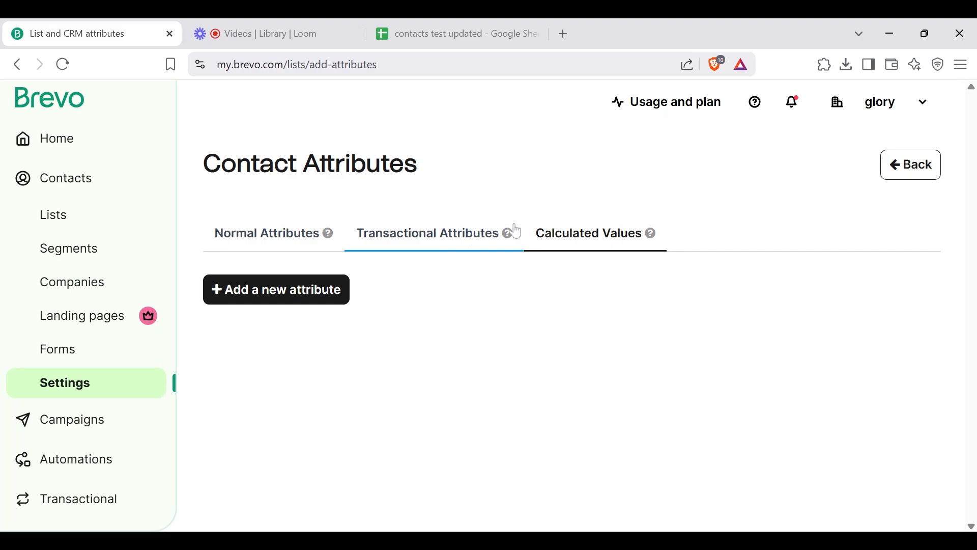
Step: Return to the normal attributes and look through the existing attribute list
click(278, 254)
click(279, 289)
click(667, 307)
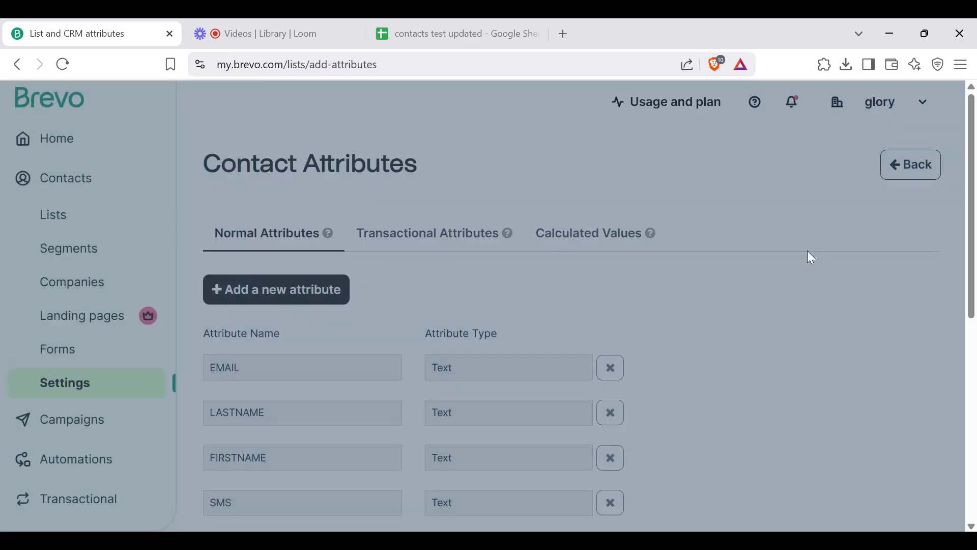
scroll(810, 257, down, 3)
scroll(560, 306, up, 3)
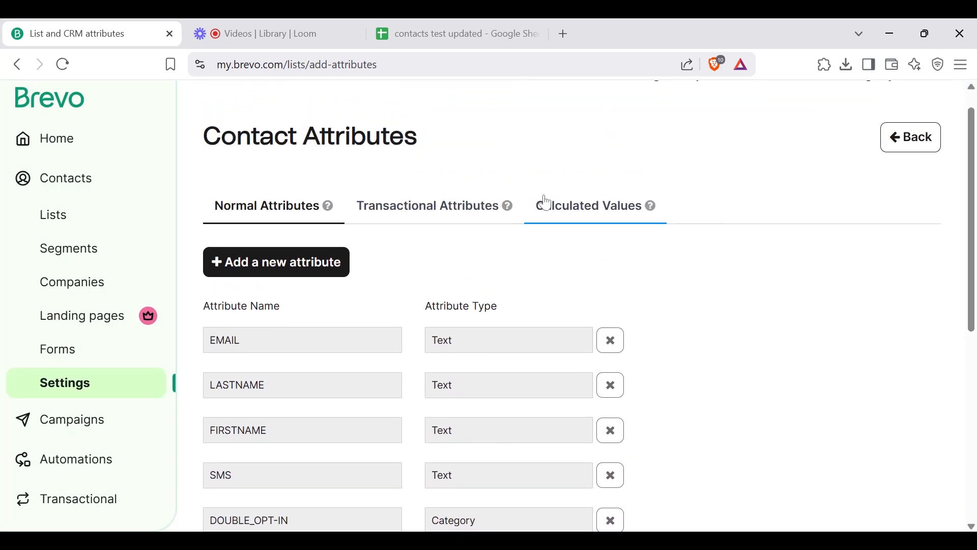
Step: Start a new normal attribute and look at the configuration for the Category type
click(297, 280)
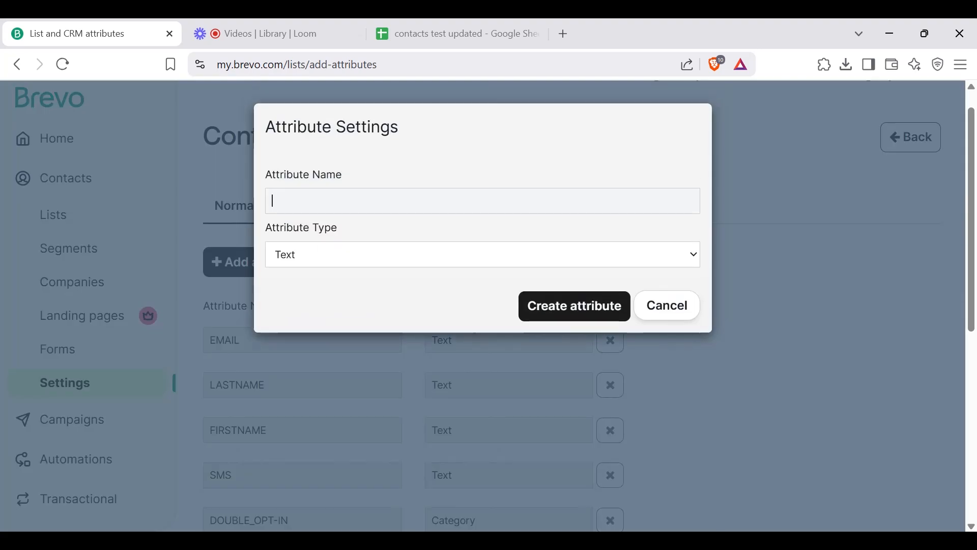
click(457, 263)
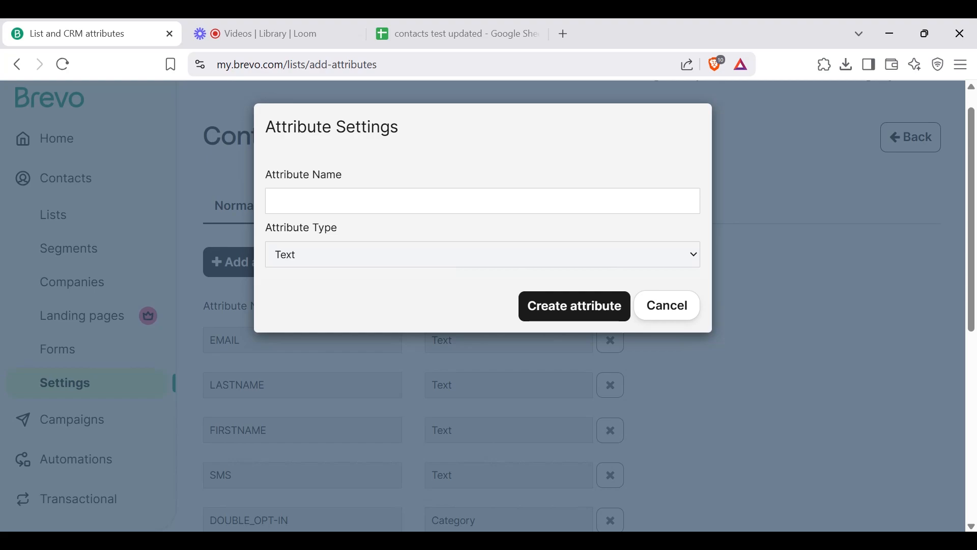
key(Down)
click(479, 306)
key(Down)
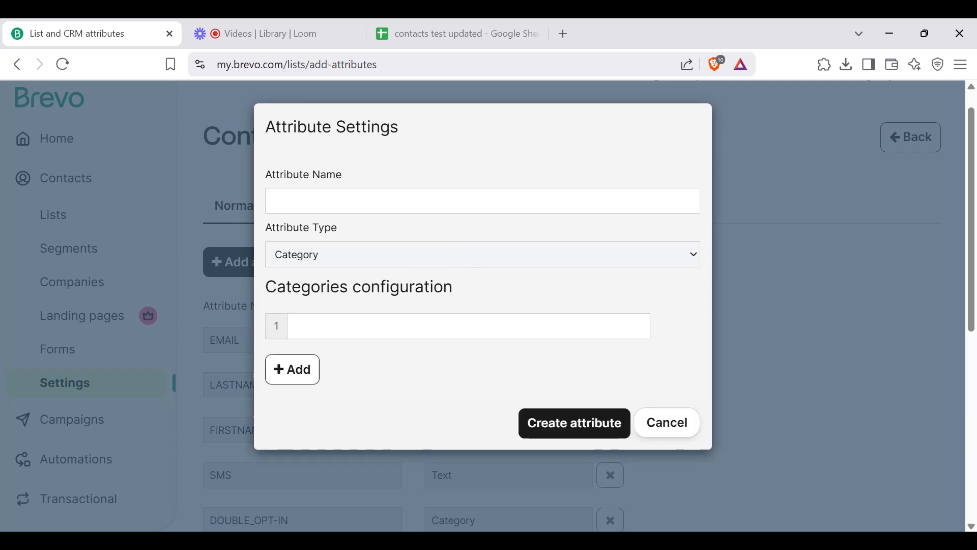
key(Tab)
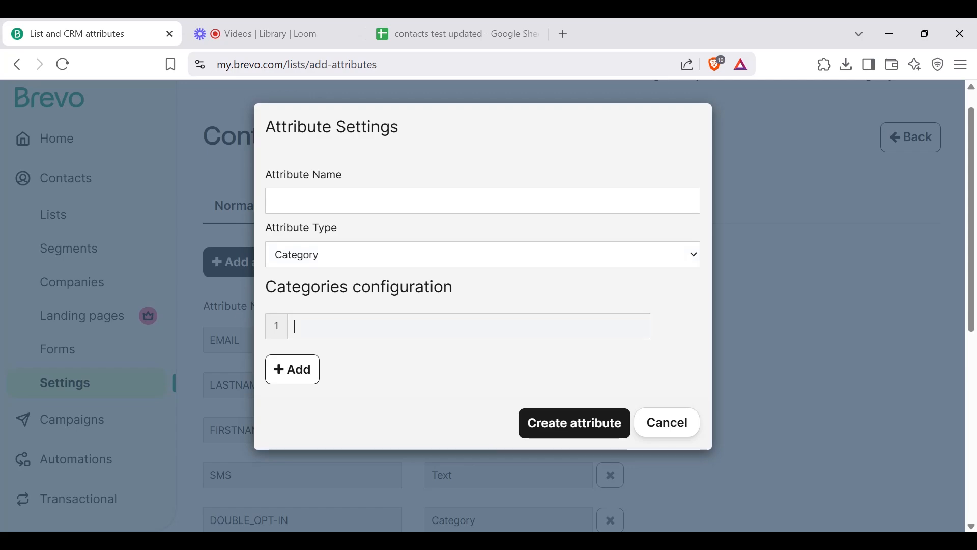
Step: Try the Multiple-choice, Boolean and User types for the new attribute
click(613, 253)
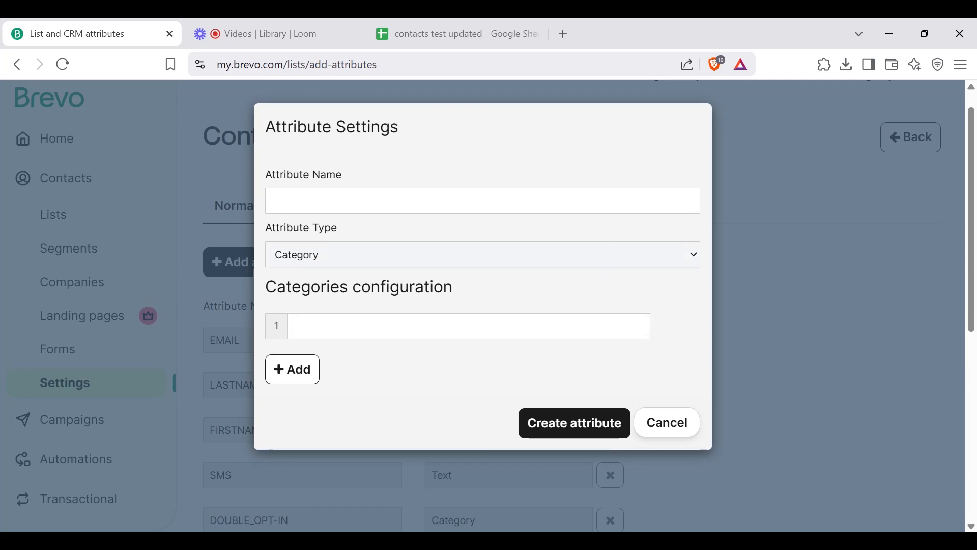
click(519, 351)
click(512, 328)
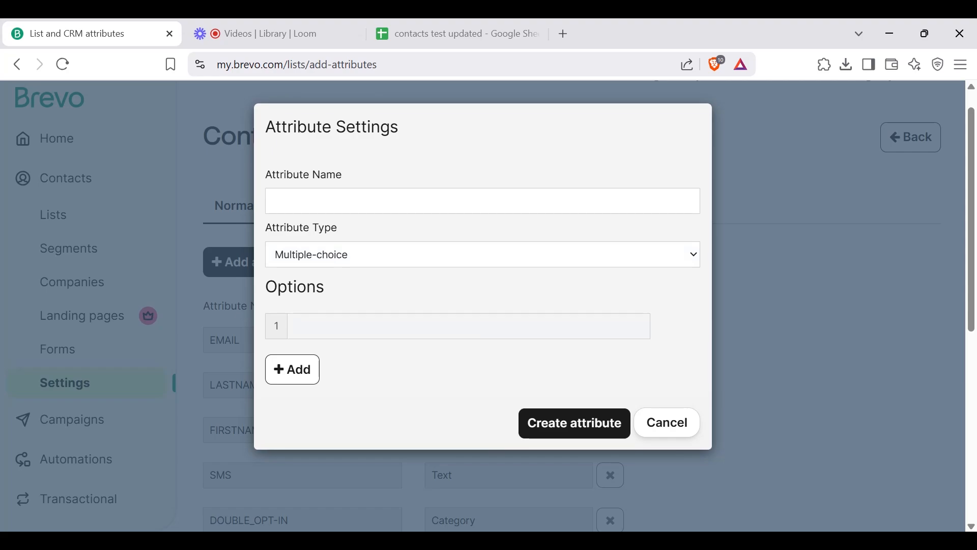
click(531, 255)
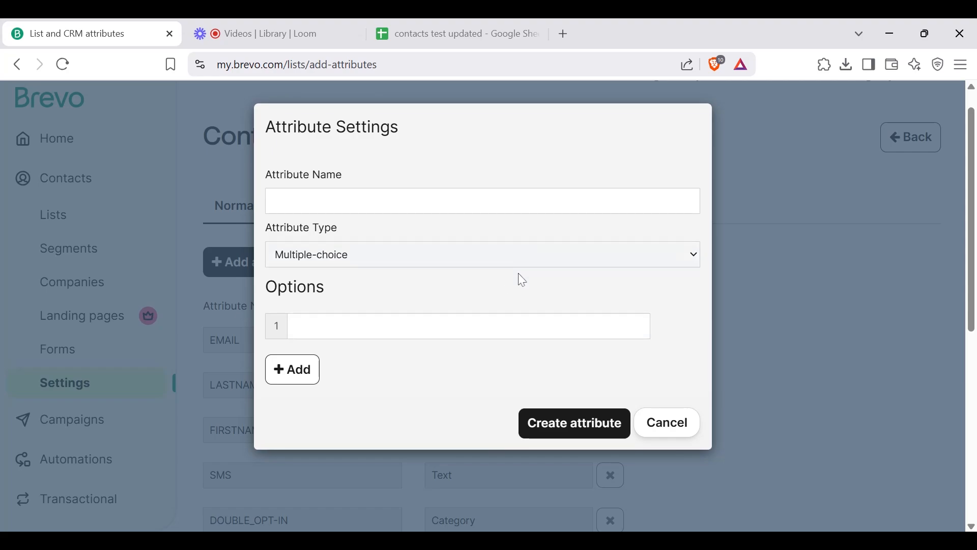
click(520, 319)
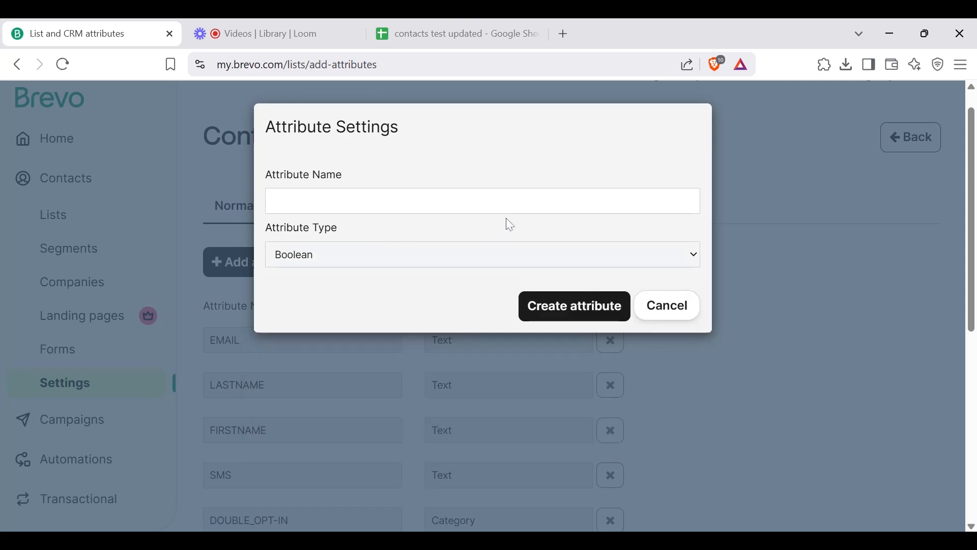
click(486, 280)
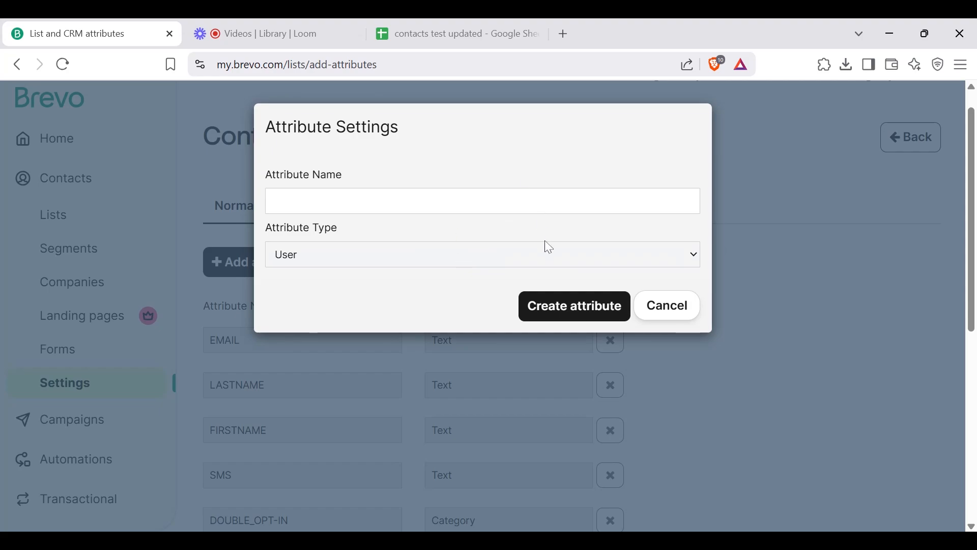
Step: Set the attribute type to Text, name it "WHAT is your experience with CRM?" and try to create it
click(519, 187)
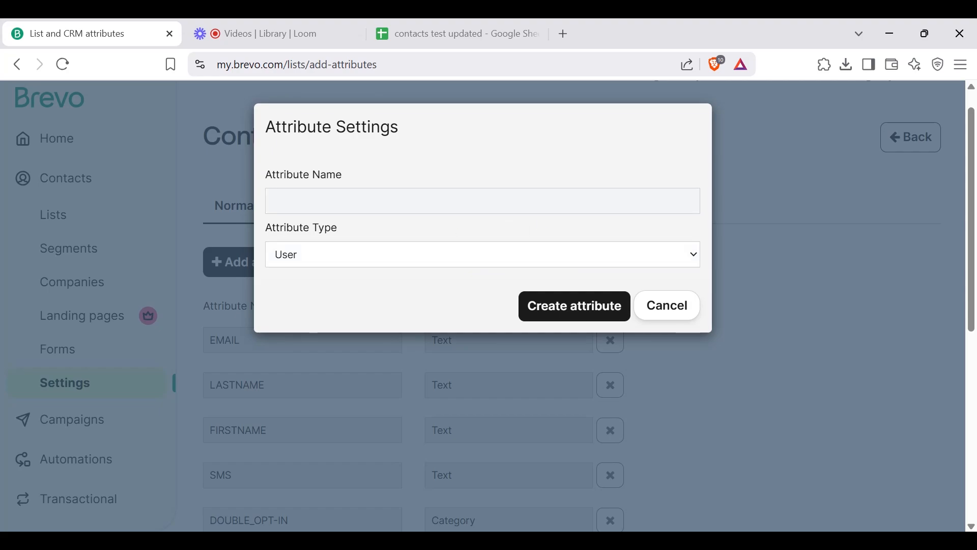
click(477, 270)
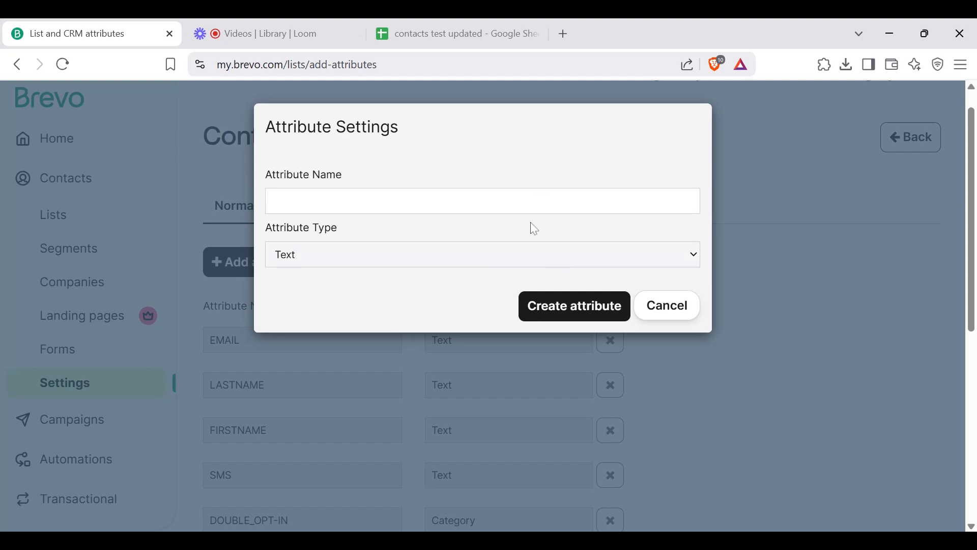
click(528, 198)
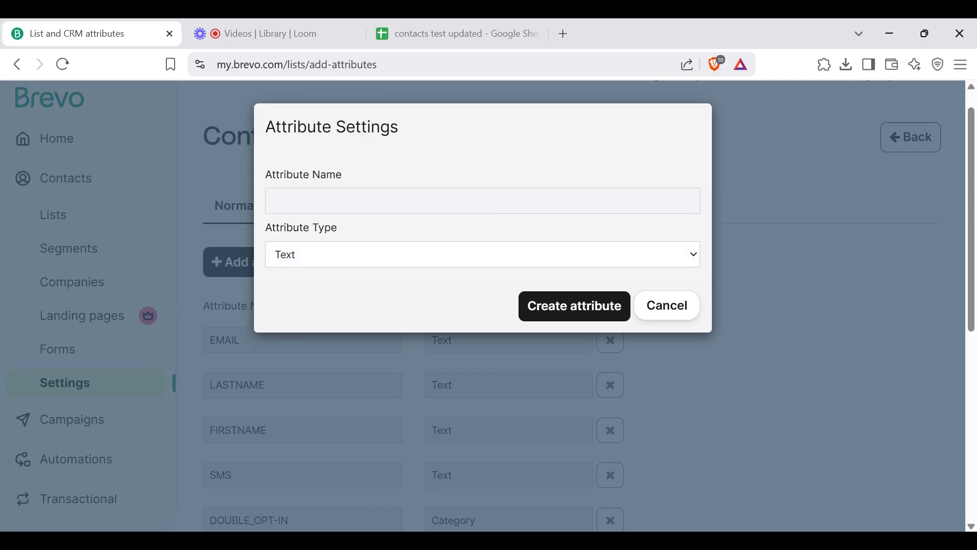
text(WHAT is your experience with CRM)
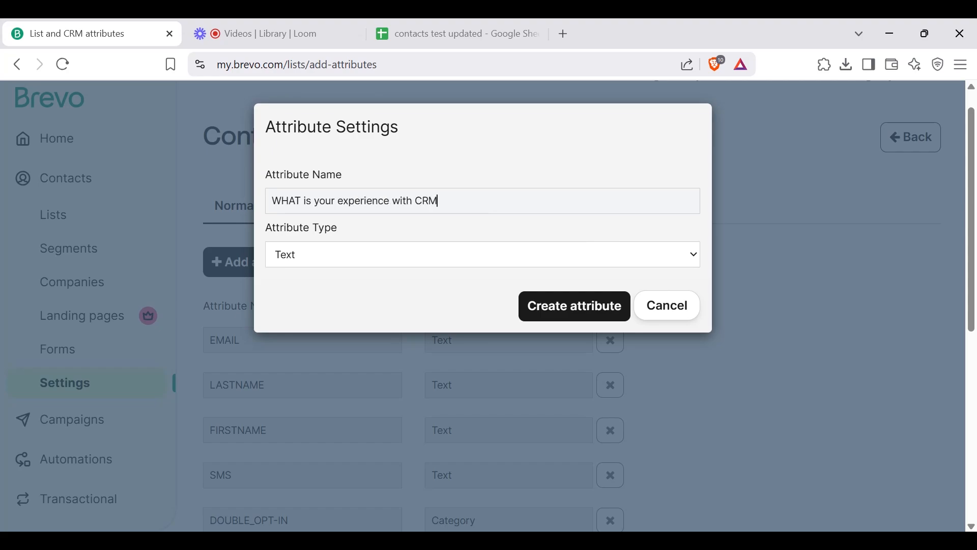
text(?)
click(439, 263)
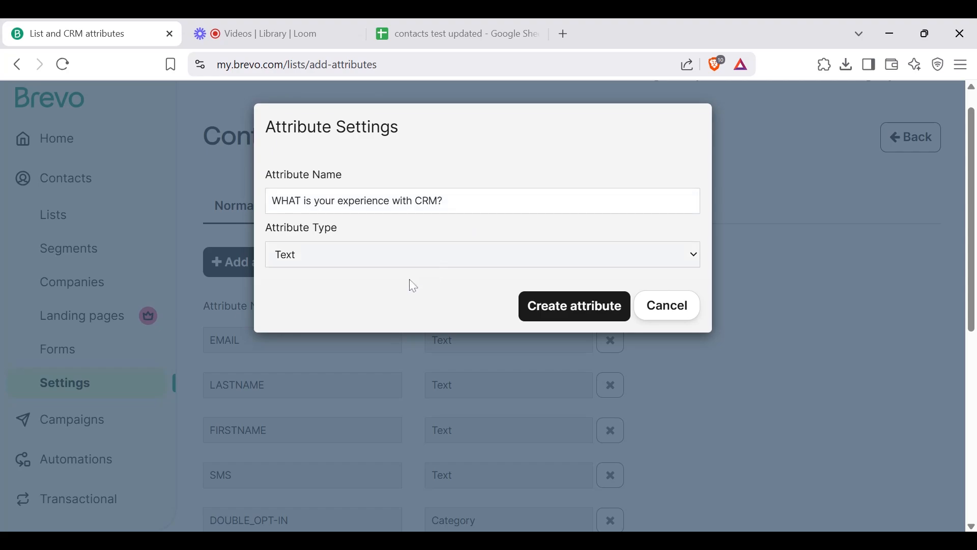
click(600, 308)
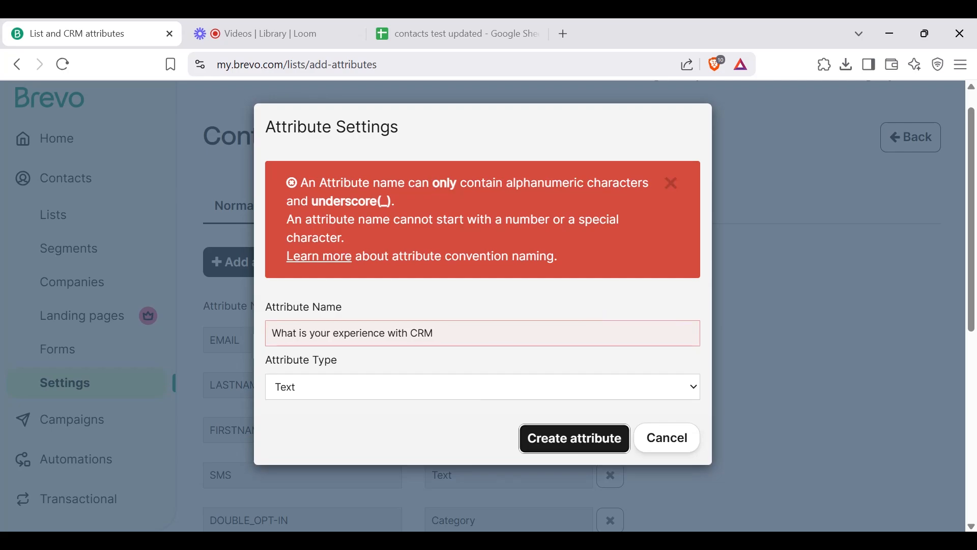
Step: Replace the spaces in the attribute name with underscores to make it WHAT_IS_YOUR_EXPERIENCE_WITH_CRM
click(302, 333)
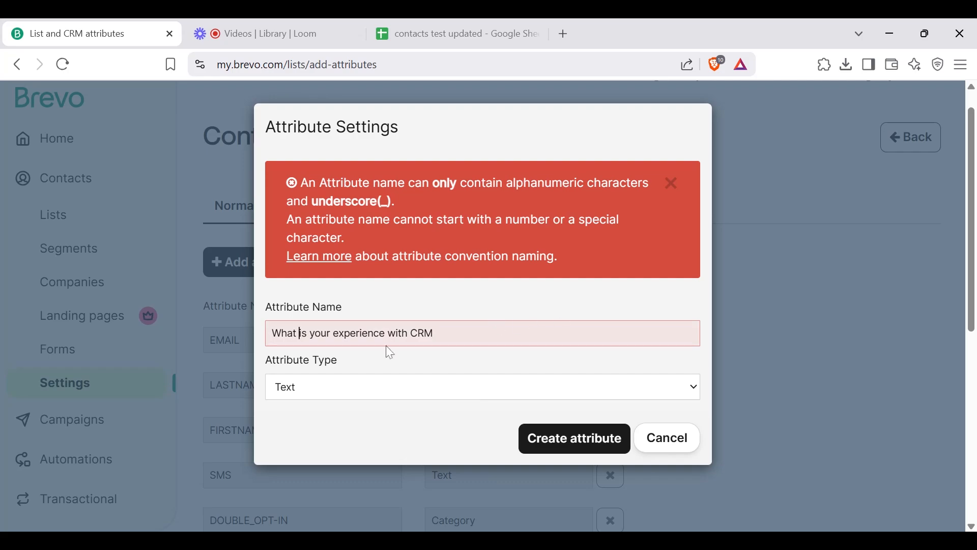
key(BackSpace)
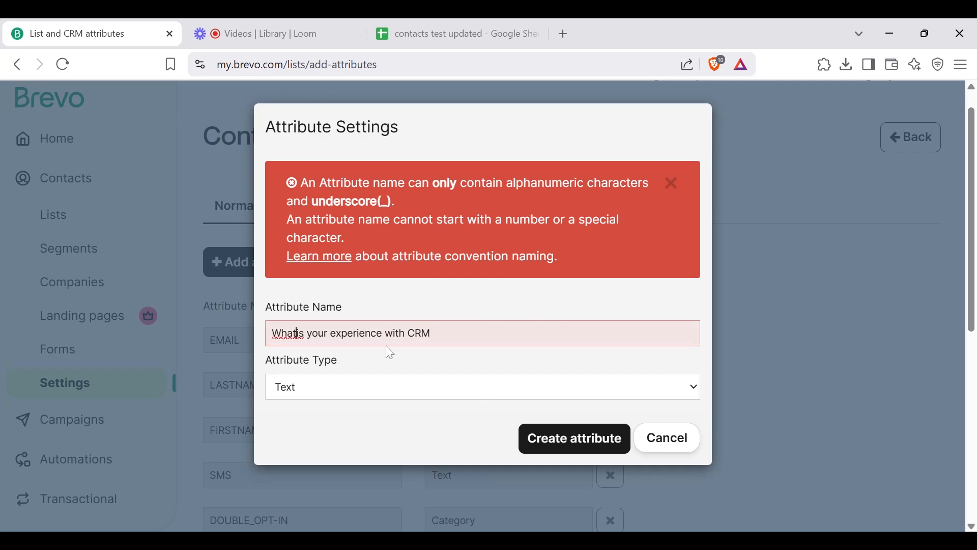
text(_)
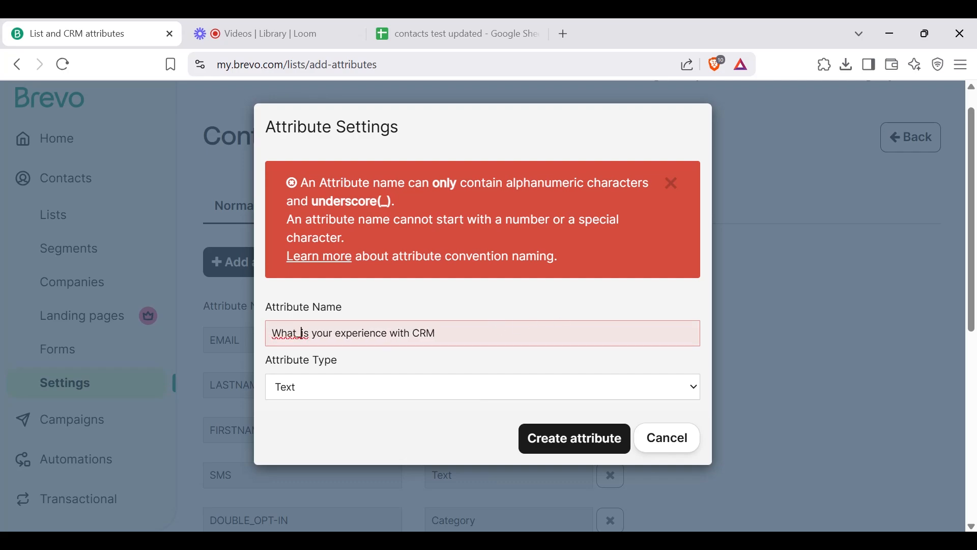
key(Right)
key(Right)
key(Right)
key(BackSpace)
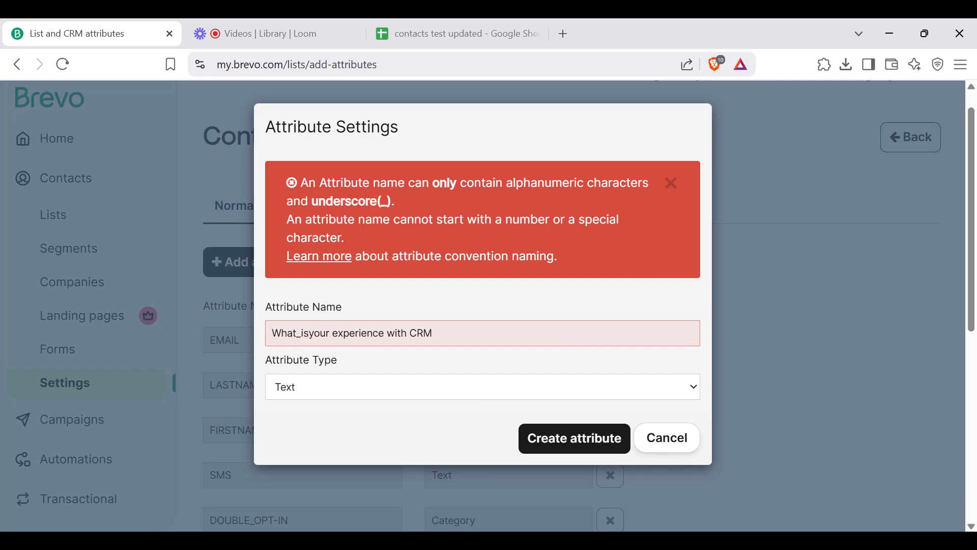
text(_)
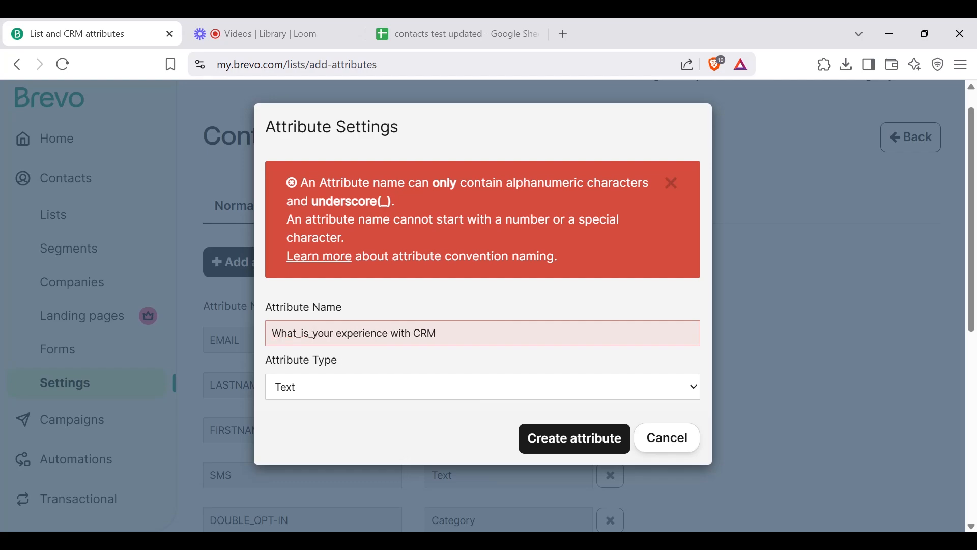
key(Right)
key(Right)
key(Right)
key(Right)
key(Right)
key(BackSpace)
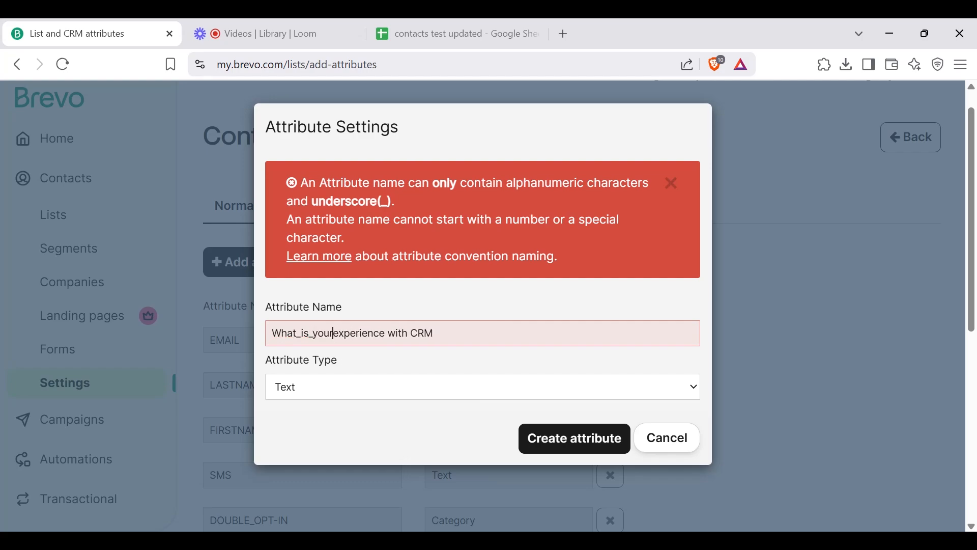
text(_)
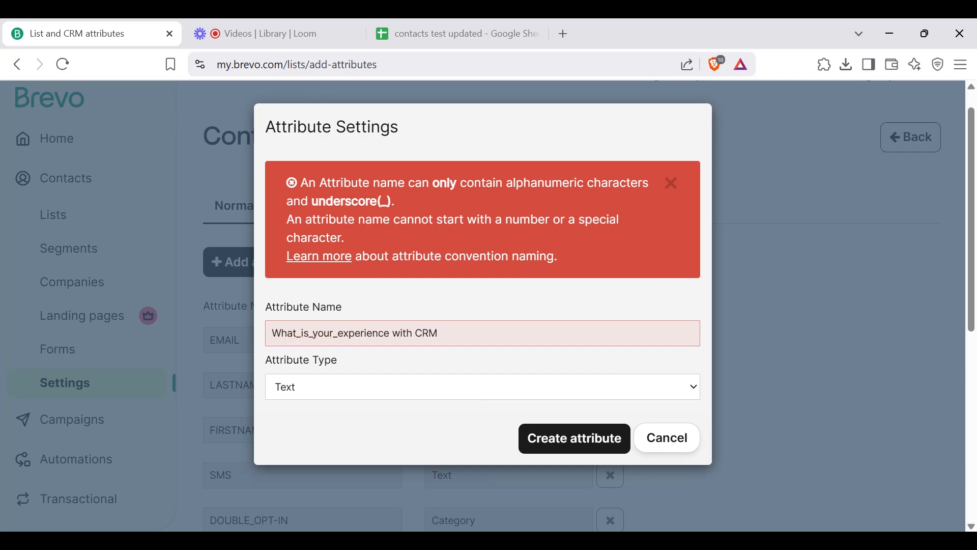
key(ctrl+Right)
text(_is)
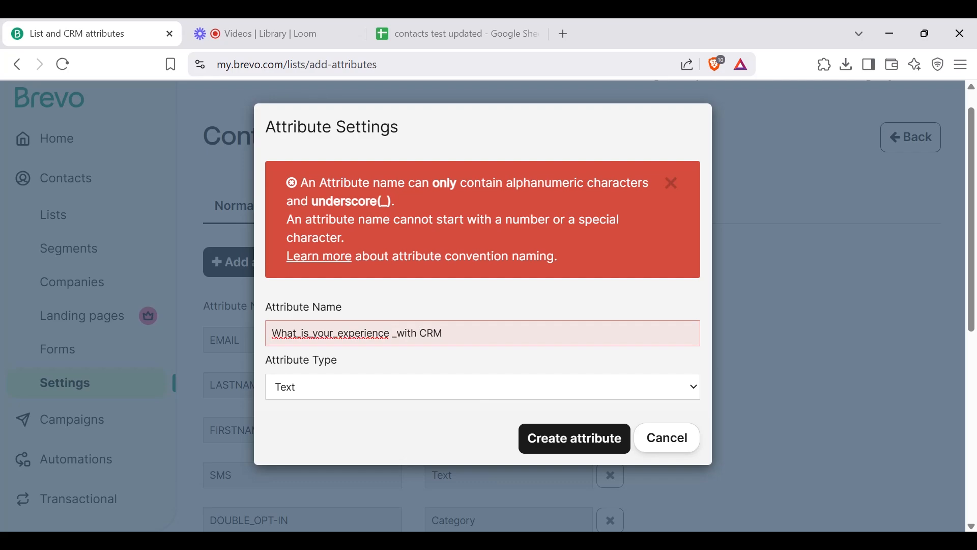
text(_)
click(419, 334)
key(BackSpace)
click(392, 334)
key(BackSpace)
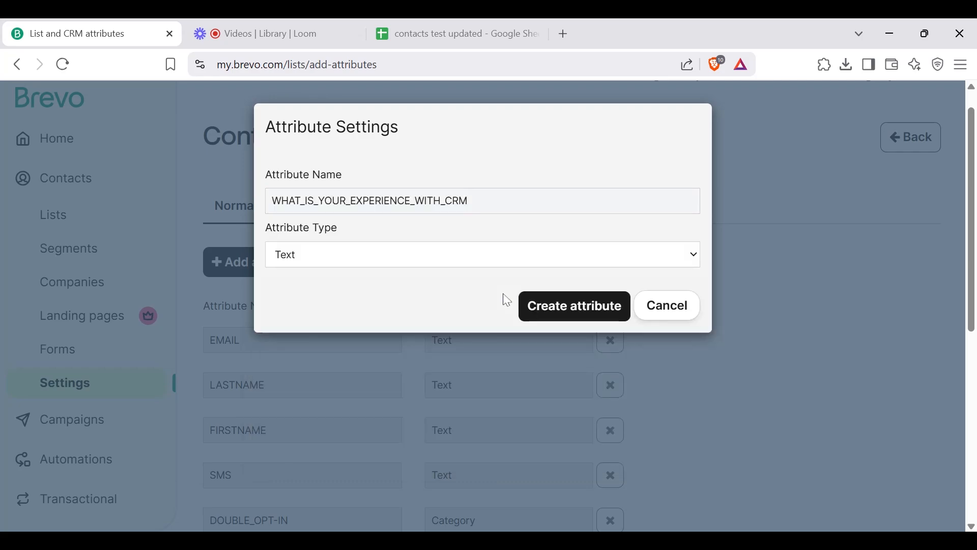
Step: Create the Text attribute WHAT_IS_YOUR_EXPERIENCE_WITH_CRM and check for it at the end of the attribute list
click(469, 289)
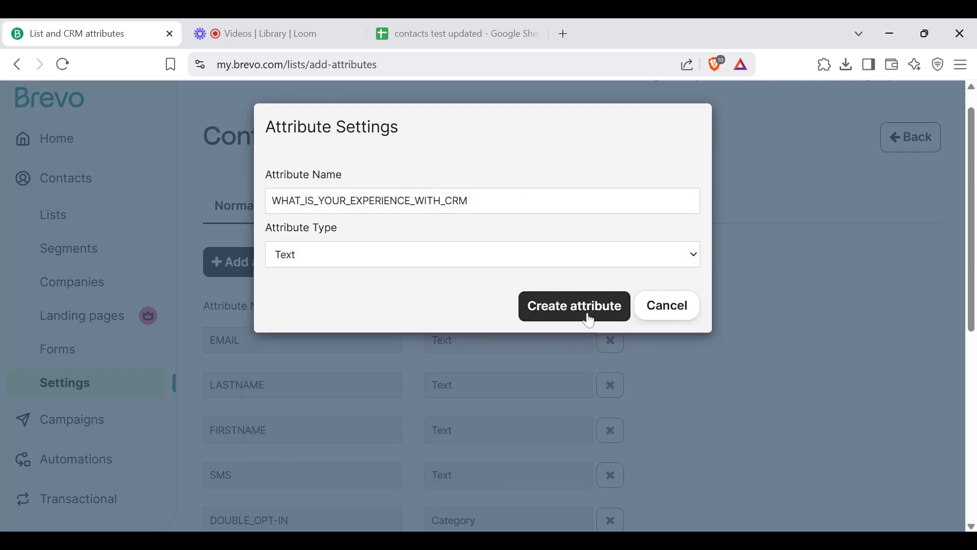
click(590, 319)
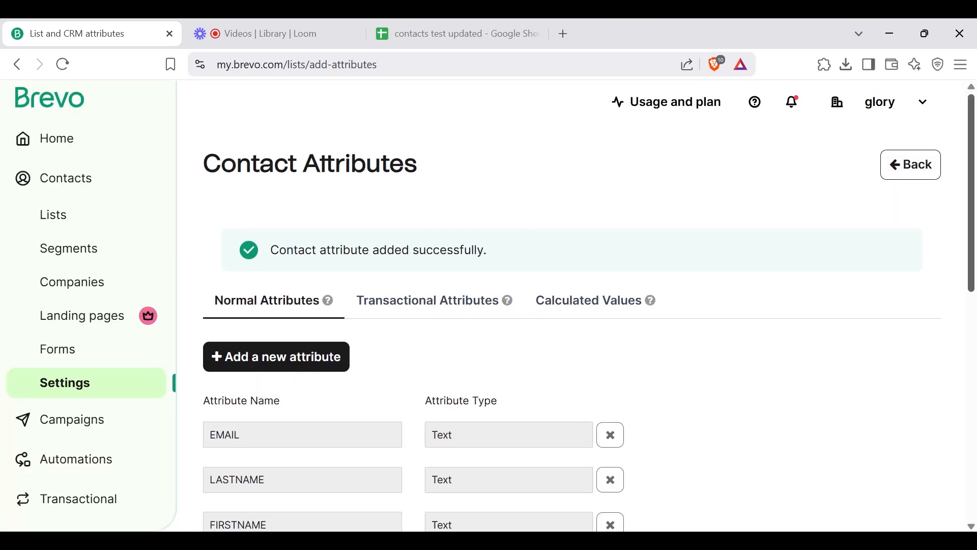
scroll(974, 256, down, 8)
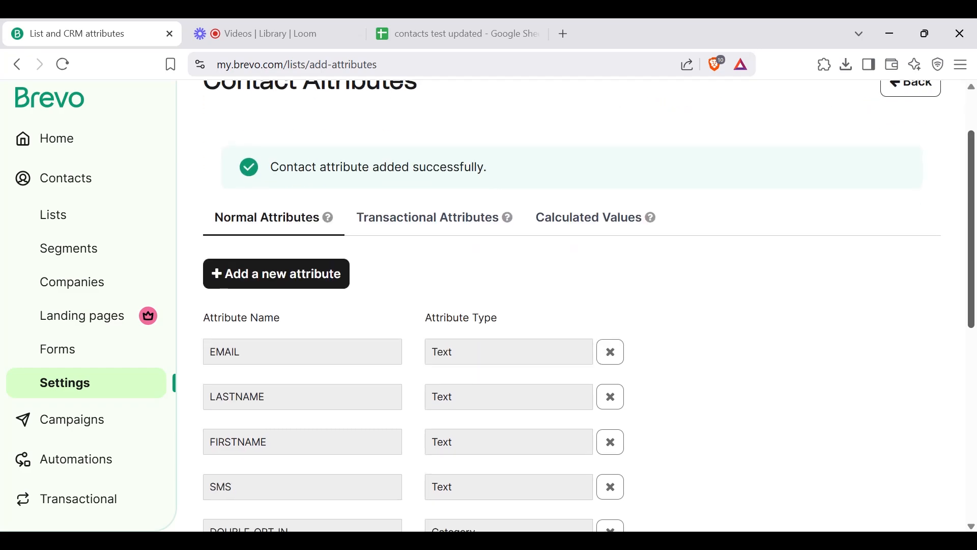
scroll(590, 306, down, 2)
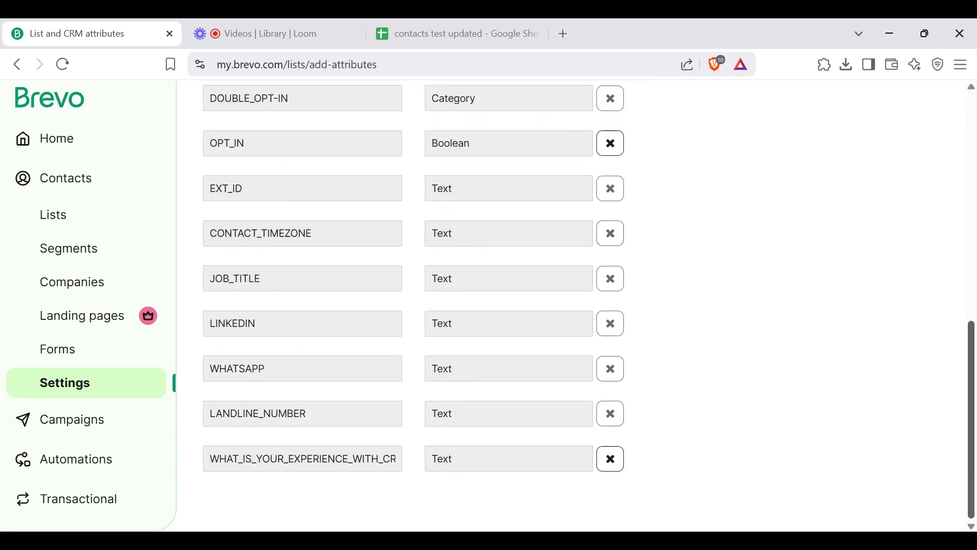
Step: Create a new normal contact attribute named BIRTHDAYS with the type Date
scroll(362, 277, up, 10)
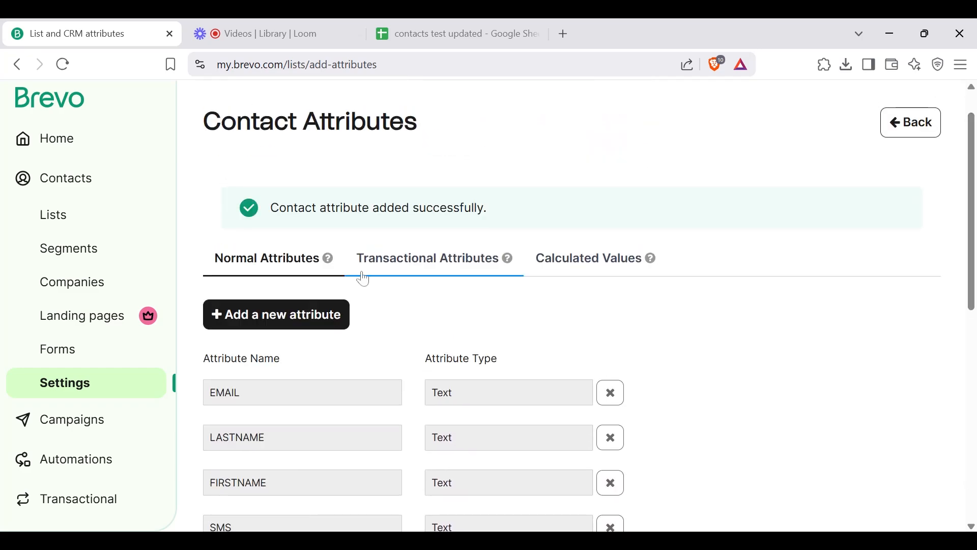
click(316, 320)
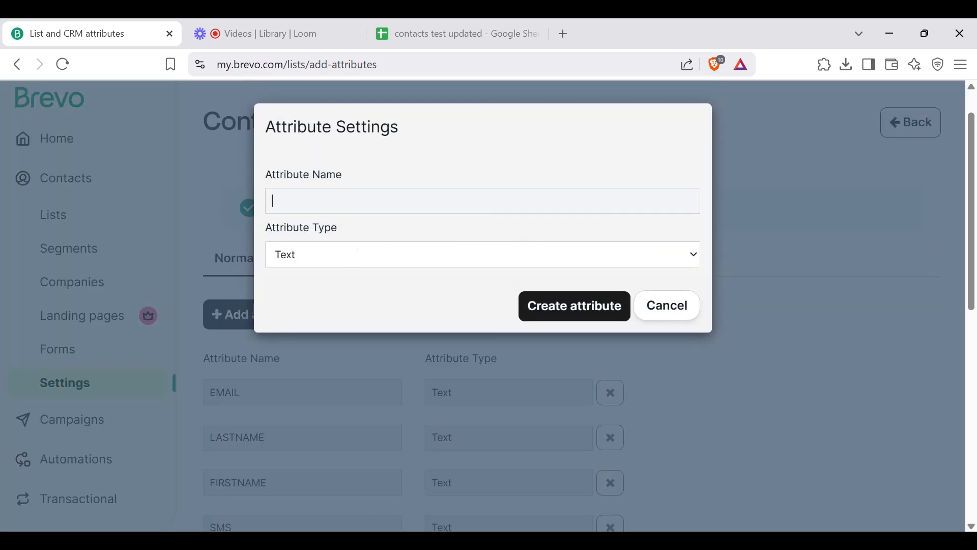
text(BIRTHDAYS)
key(Tab)
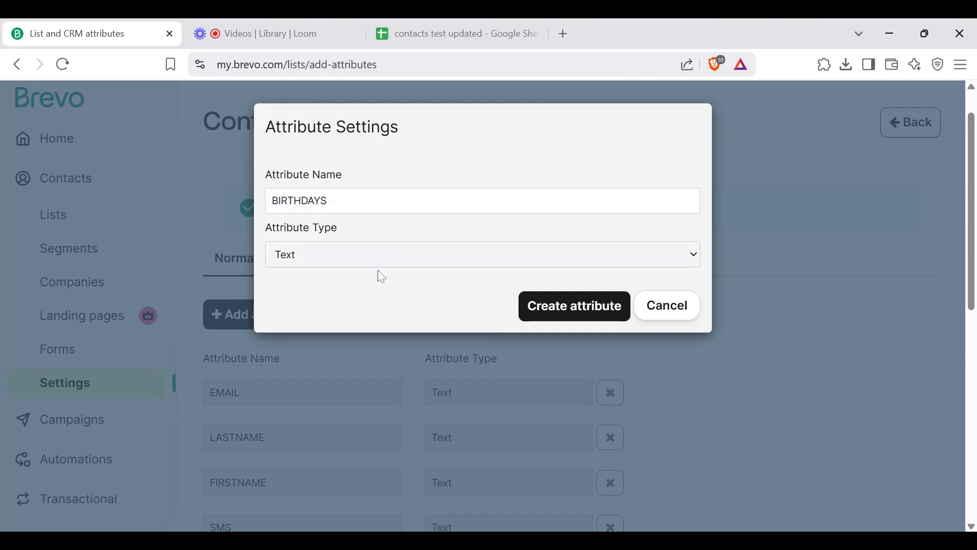
click(389, 298)
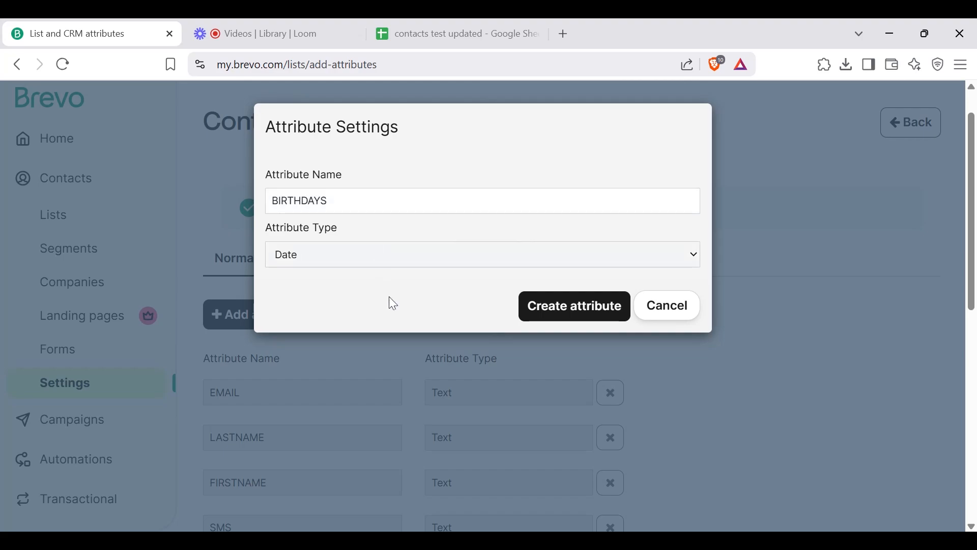
click(584, 310)
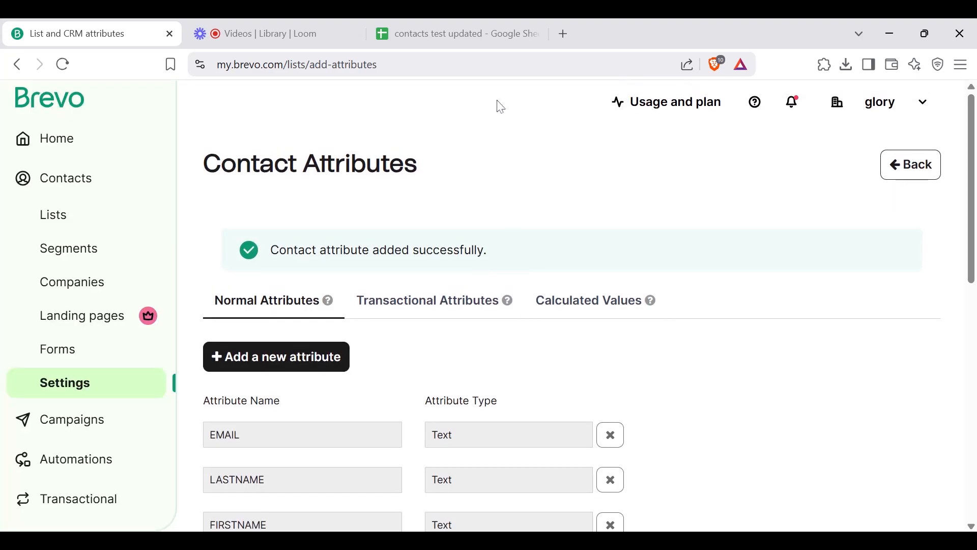
Step: Check the column headings in the contacts test updated spreadsheet, and start a new Category attribute named LEAD_STATUS in Brevo
click(444, 24)
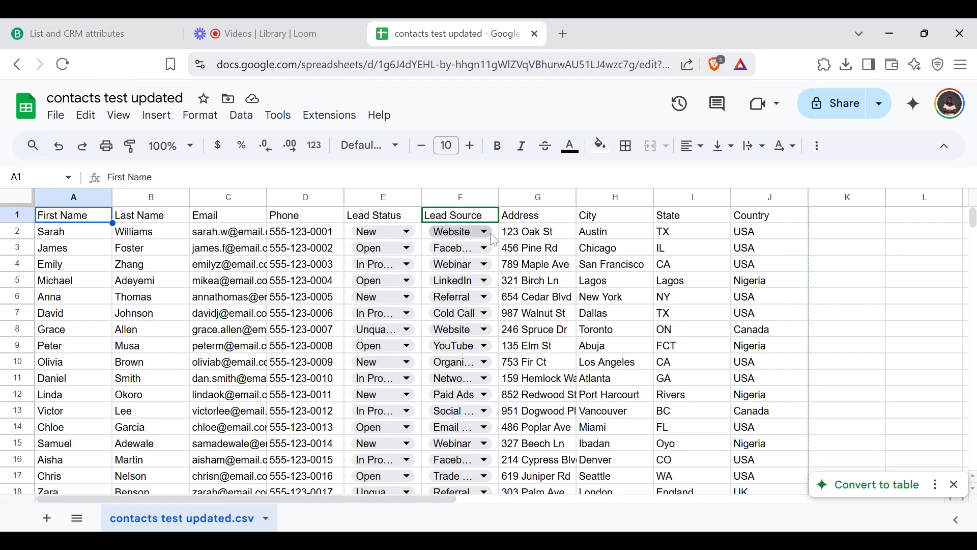
click(140, 36)
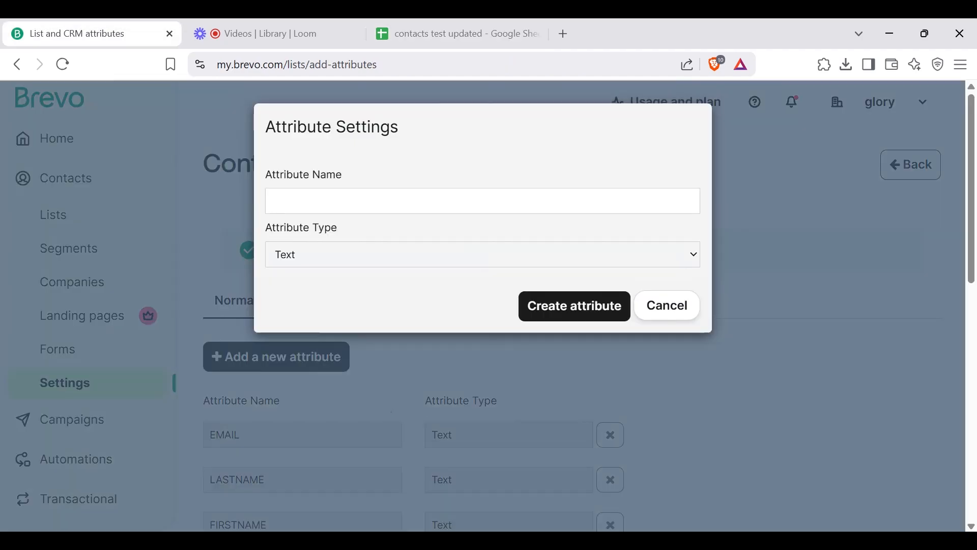
click(483, 201)
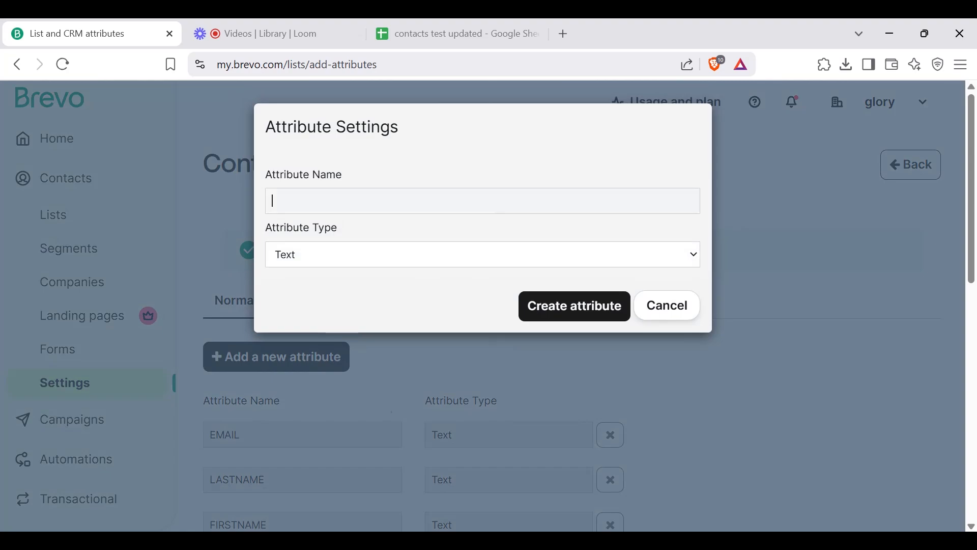
text(LEAD_STATUS)
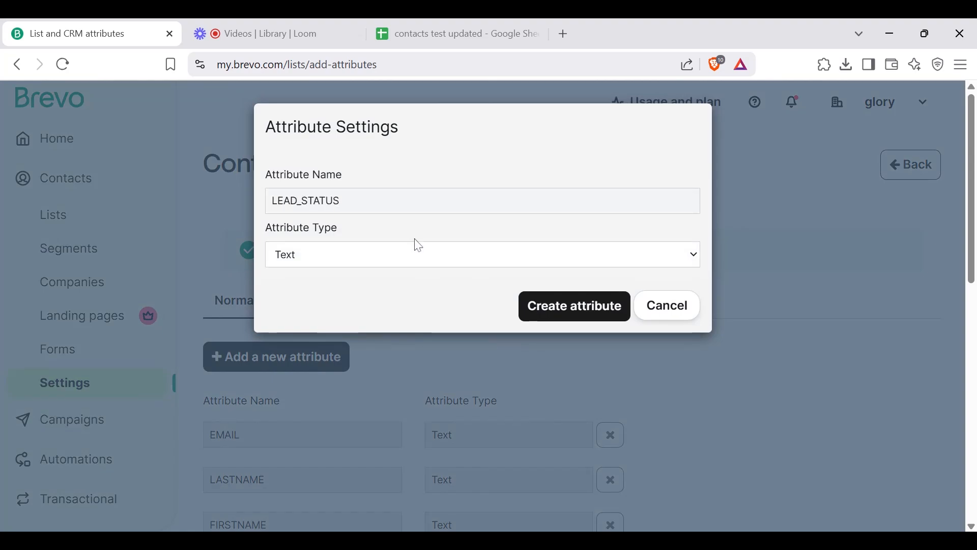
key(Tab)
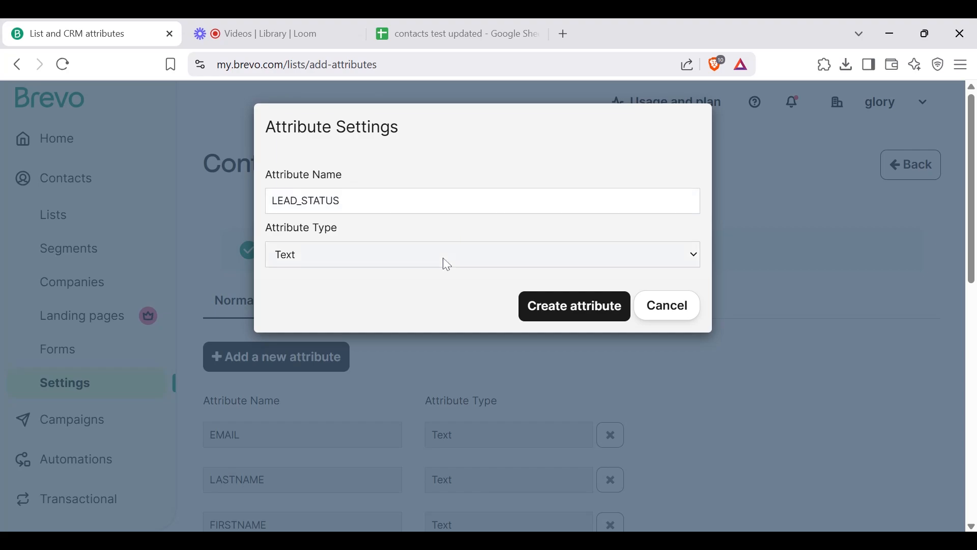
click(425, 328)
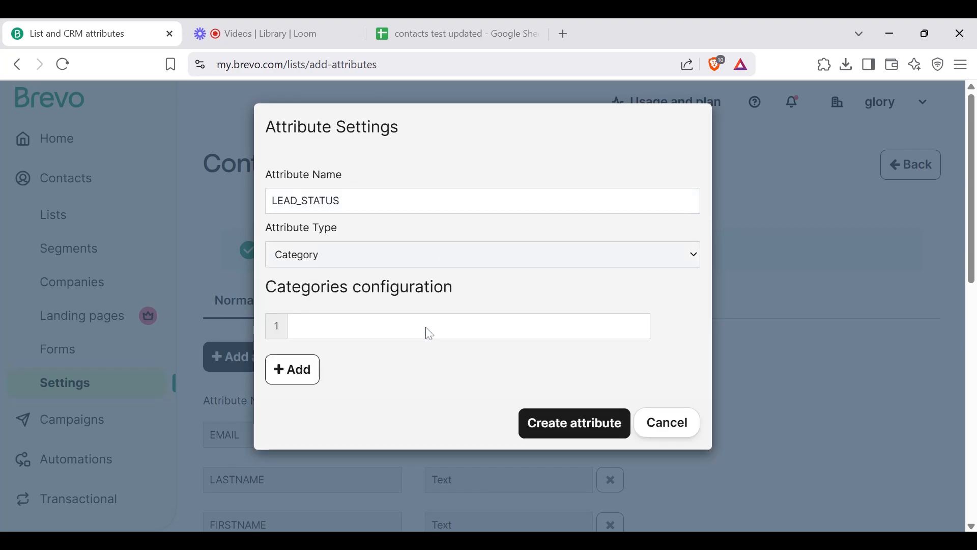
Step: Enter the categories Open, In Progress and Unqualified, create the LEAD_STATUS attribute and check for it at the end of the attribute list
click(430, 334)
text(Open In Progress Unqualified)
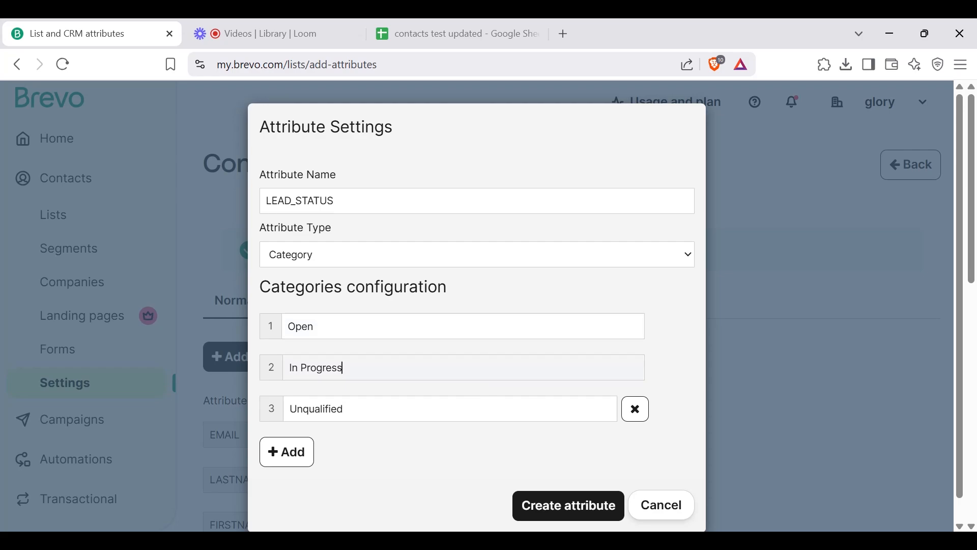
click(344, 408)
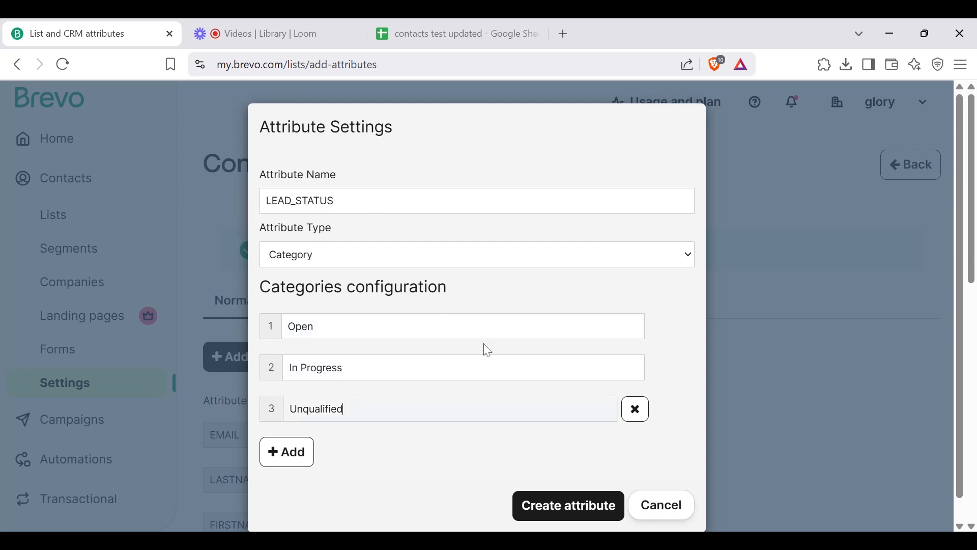
click(599, 518)
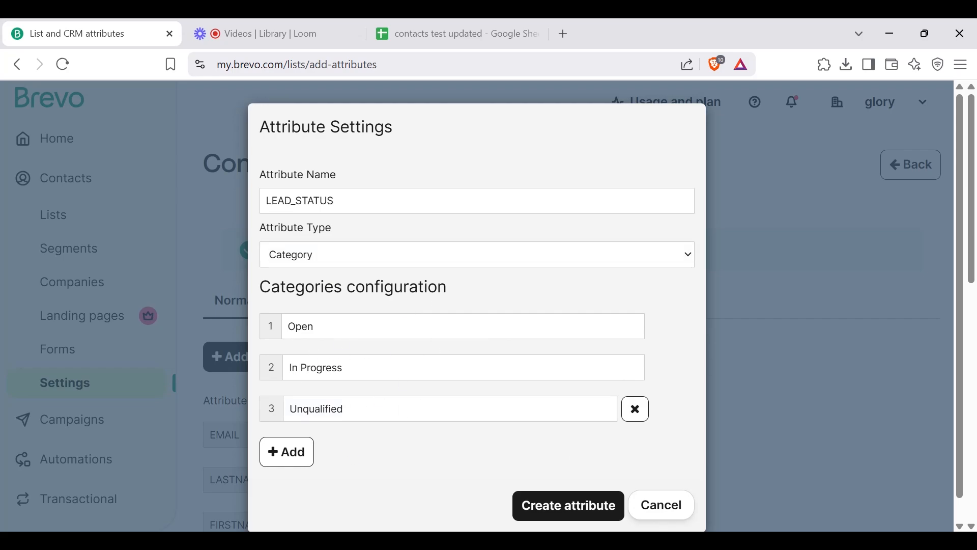
click(563, 513)
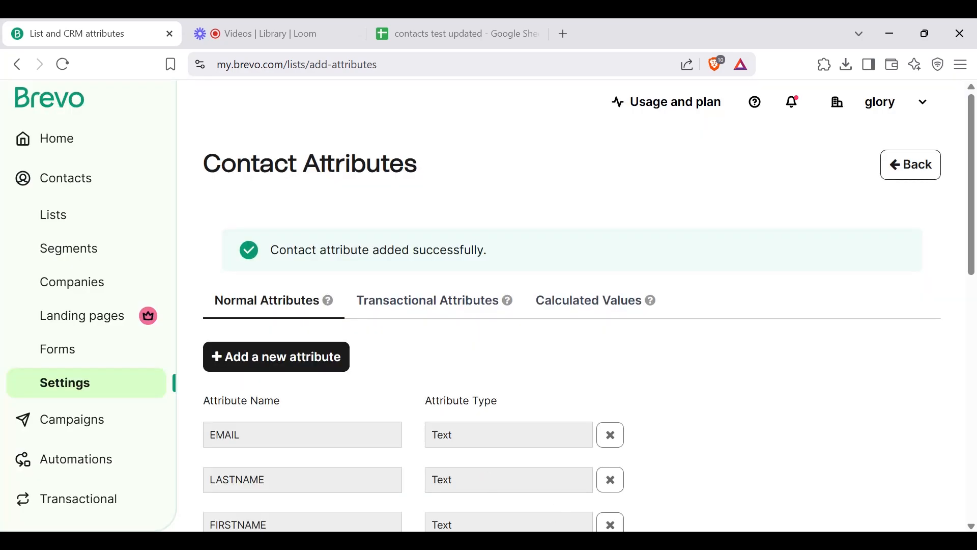
scroll(483, 447, down, 10)
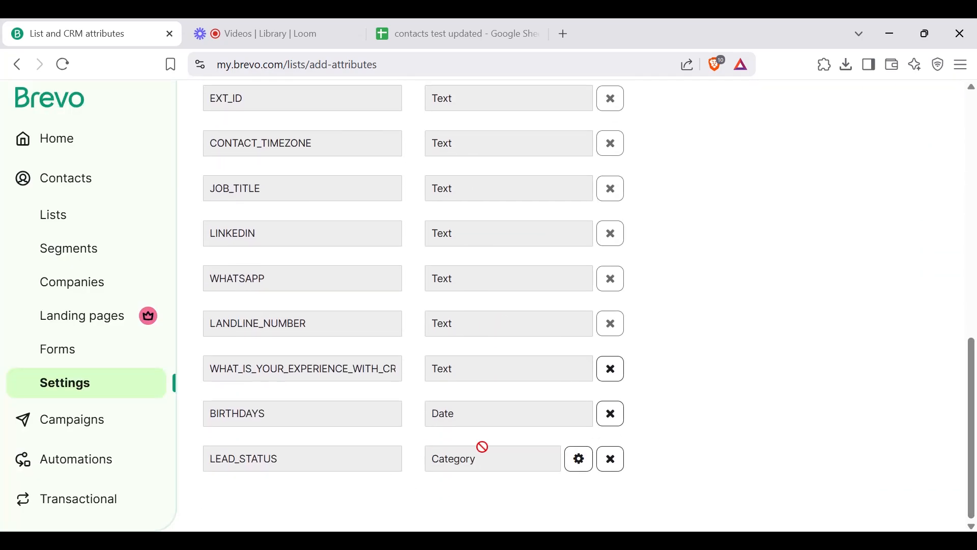
Step: Start another new attribute named LEAD_SOURCE and set its type to Multiple-choice
scroll(458, 443, up, 10)
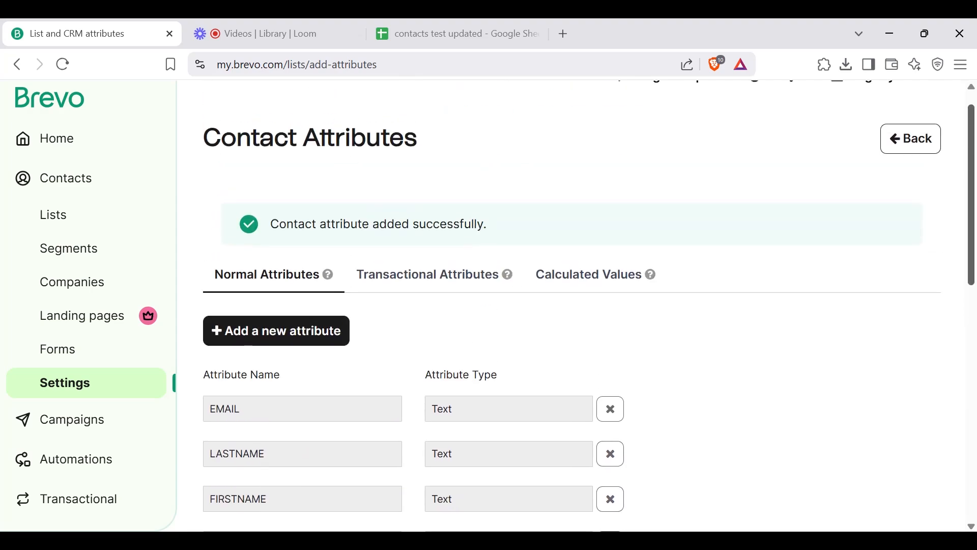
click(290, 337)
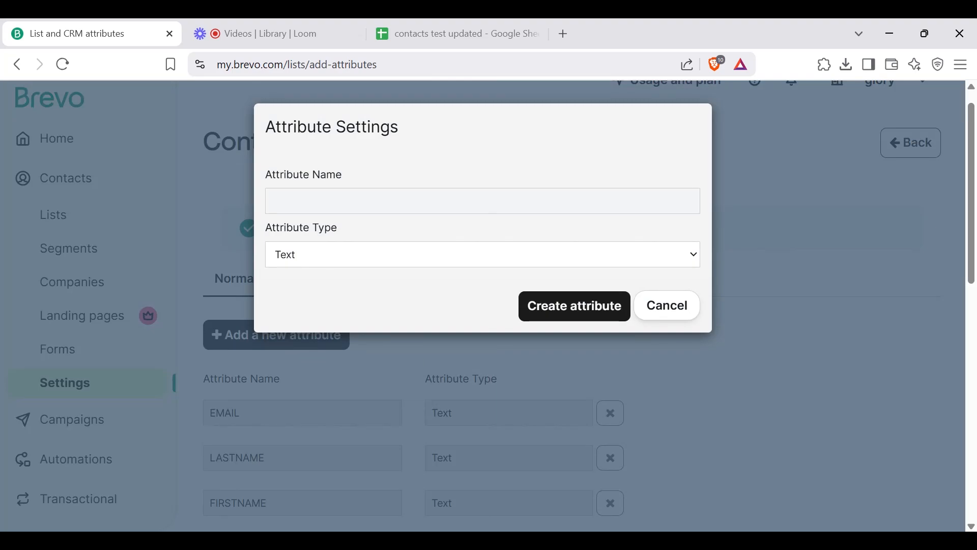
click(402, 31)
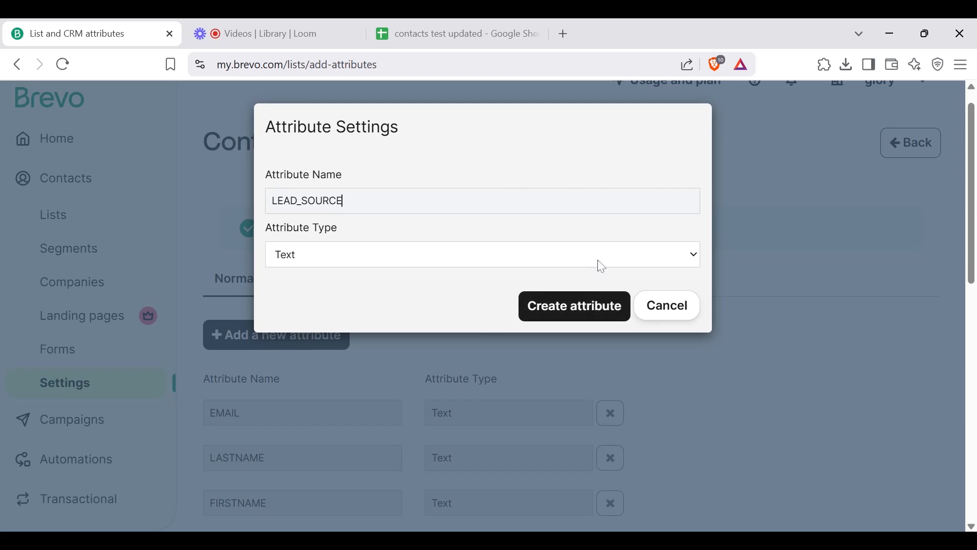
click(598, 261)
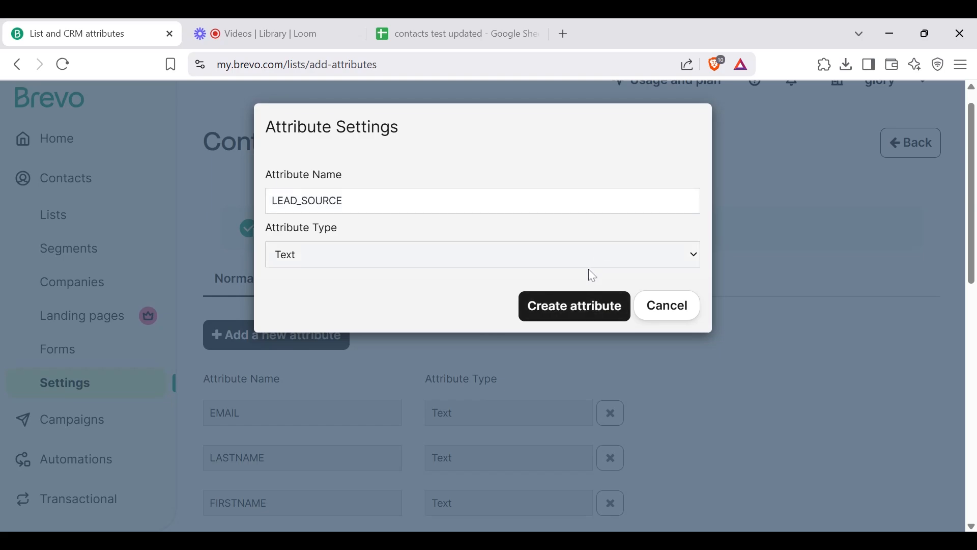
click(536, 358)
click(544, 328)
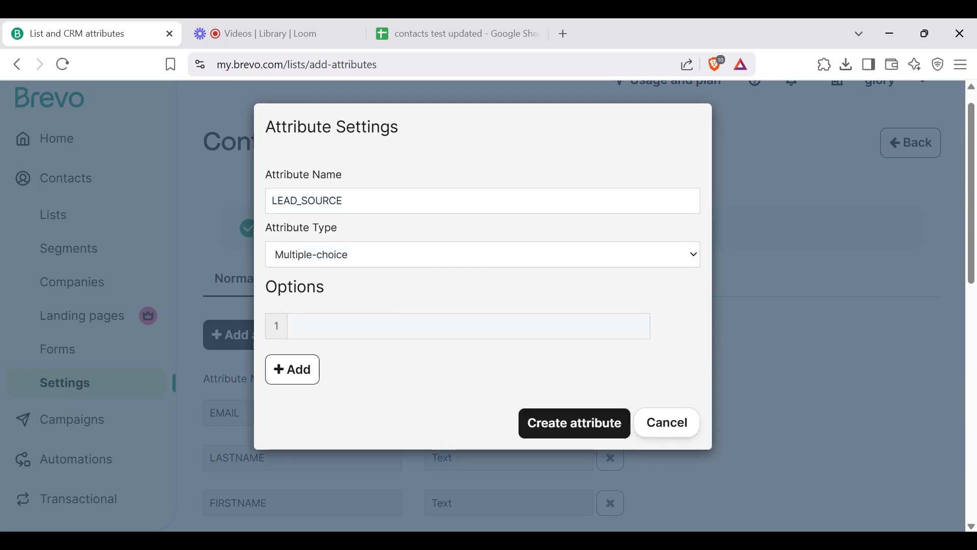
Step: Enter "Website Facebook Ads Webinar LinkedIn Referral Cold Call" as option 1 and add two more option rows
text(Website Facebook Ads Webinar LinkedIn Referral Cold Call)
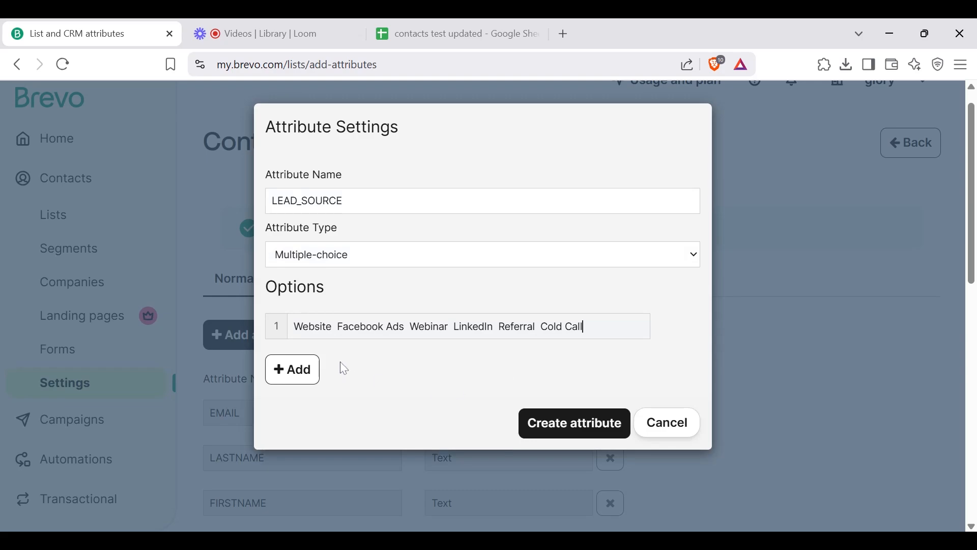
click(295, 377)
click(297, 410)
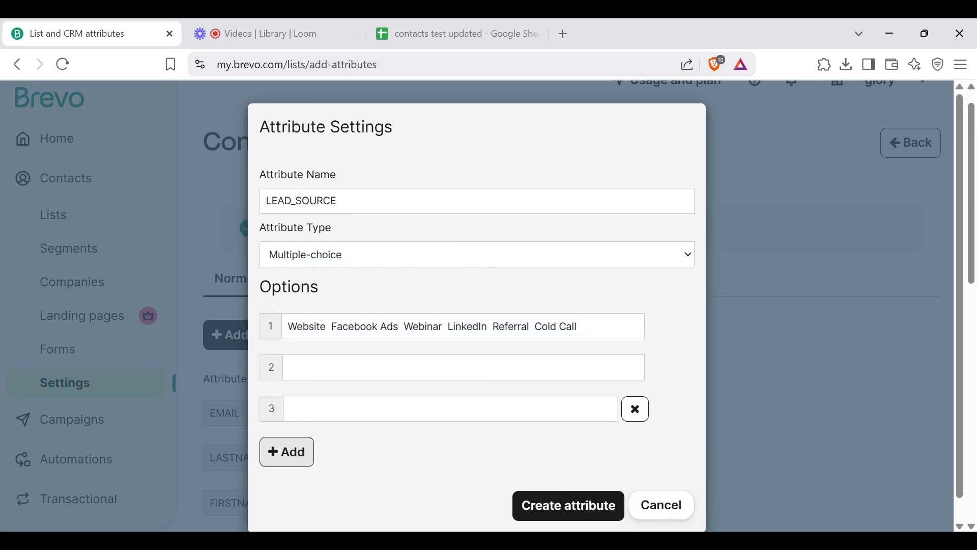
Step: Move Website from option 1 into option 2 and Facebook Ads into option 3
double_click(308, 326)
key(ctrl+x)
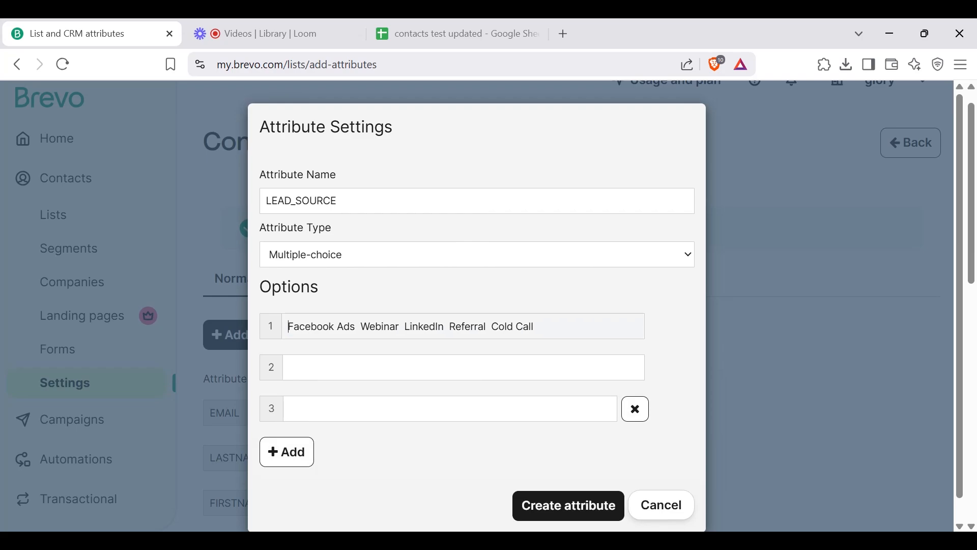
click(308, 365)
key(ctrl+v)
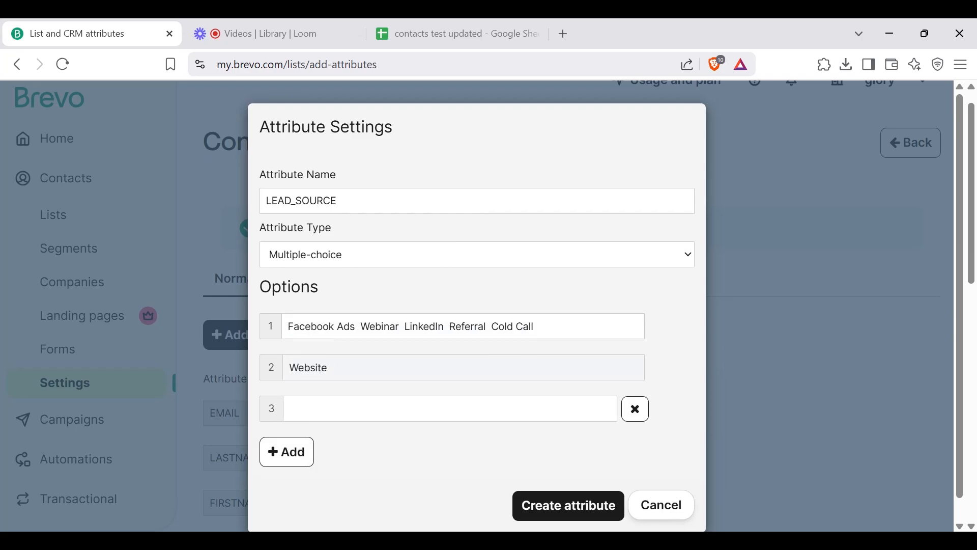
click(311, 327)
drag(356, 326, 287, 326)
key(ctrl+x)
click(315, 409)
key(ctrl+v)
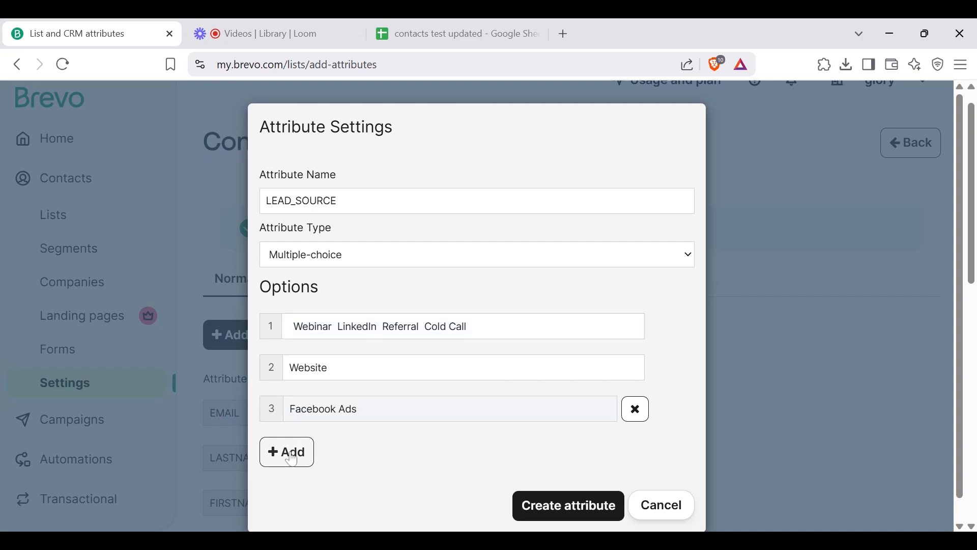
Step: Add option rows 4 and 5, moving Webinar into option 4 and LinkedIn into option 5
click(288, 452)
double_click(312, 326)
key(ctrl+x)
click(326, 450)
key(ctrl+v)
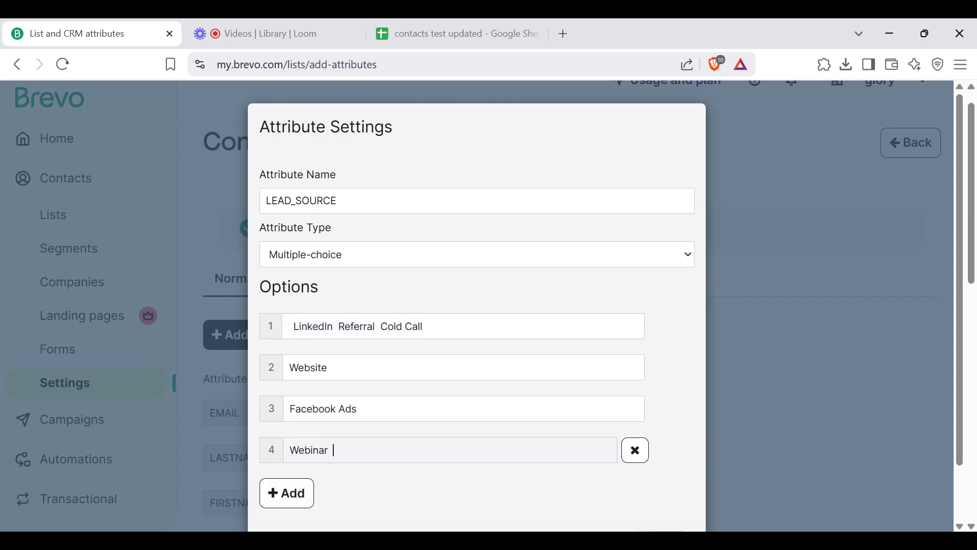
double_click(311, 326)
key(ctrl+x)
click(288, 493)
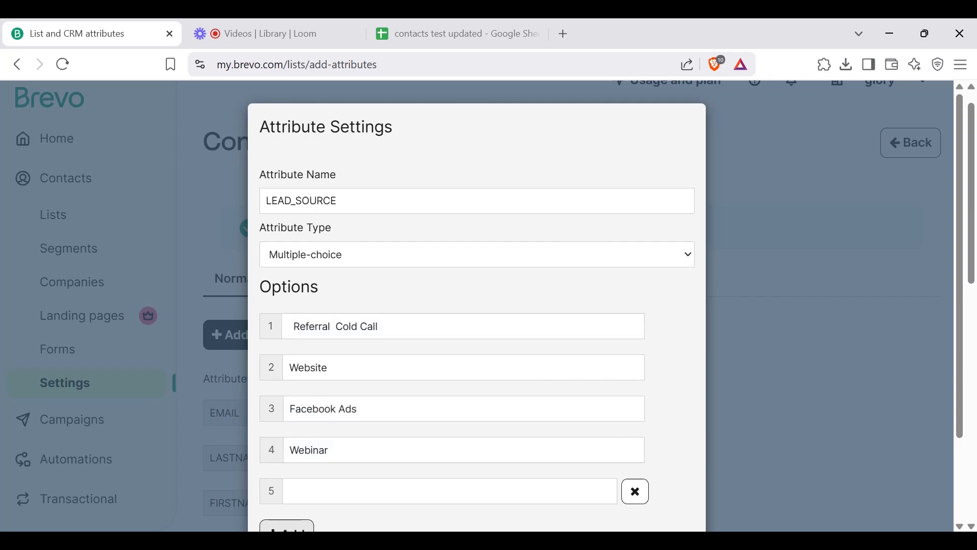
click(326, 491)
key(ctrl+v)
Step: Move Referral out of option 1 into a newly added option 6
scroll(323, 328, down, 2)
double_click(313, 221)
key(ctrl+x)
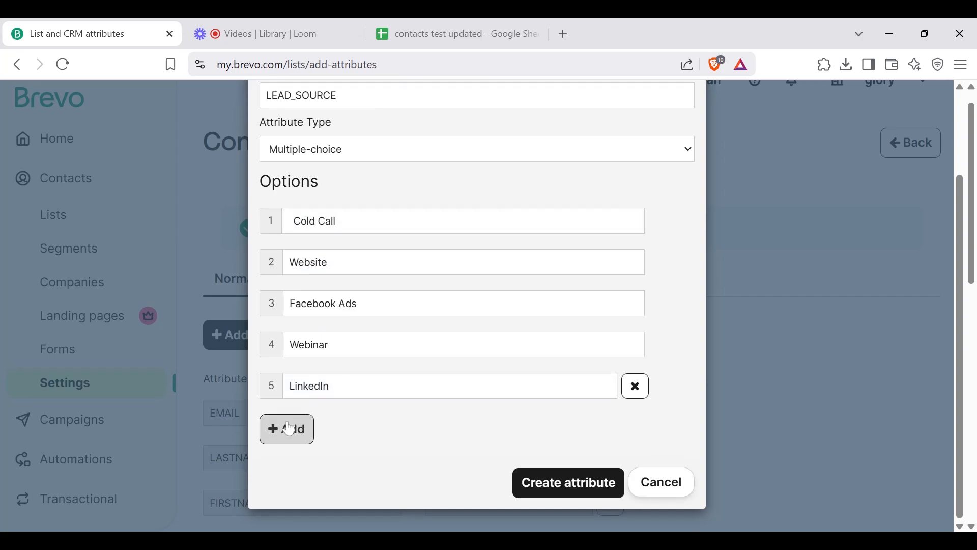
click(287, 429)
click(326, 427)
key(ctrl+v)
Step: Remove the leading spaces before Cold Call, add options 7 and 8, and fill option 7 with "Email Campaign Trade Show SEO Instagram WhatsApp Outreach"
click(290, 221)
drag(971, 260, 971, 335)
drag(959, 375, 958, 406)
click(300, 431)
click(298, 474)
drag(960, 347, 959, 390)
click(326, 359)
key(ctrl+v)
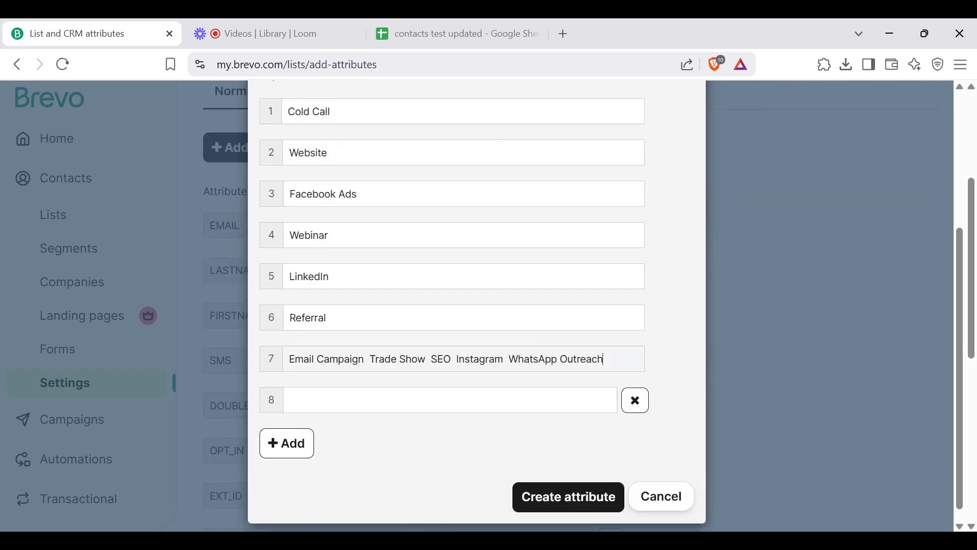
Step: Move Email Campaign from option 7 into option 8 and Trade Show into a new option 9
drag(366, 359, 289, 359)
key(ctrl+x)
click(326, 400)
key(ctrl+v)
drag(352, 359, 295, 359)
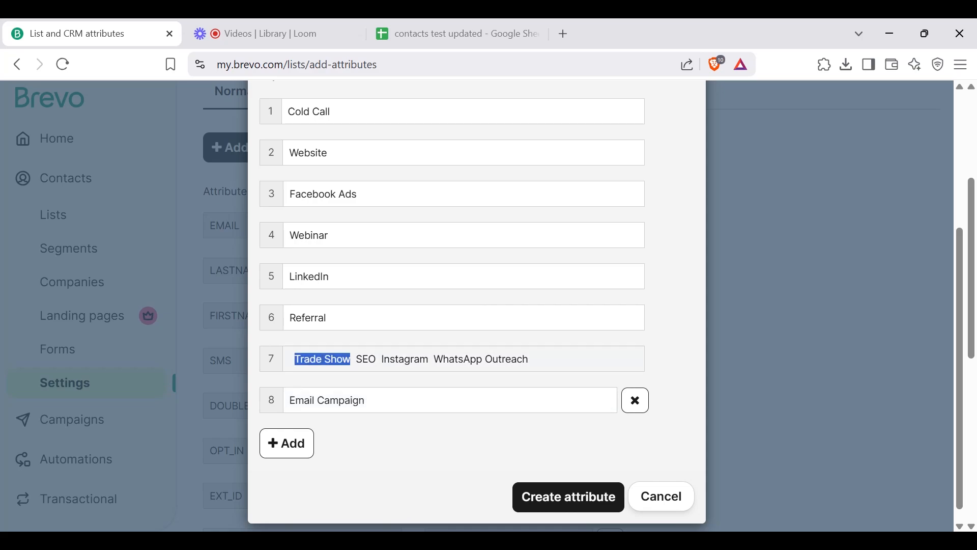
key(ctrl+x)
click(290, 444)
click(325, 441)
key(ctrl+v)
Step: Move SEO from option 7 into a new option 10 and Instagram into a new option 11
double_click(312, 359)
key(ctrl+x)
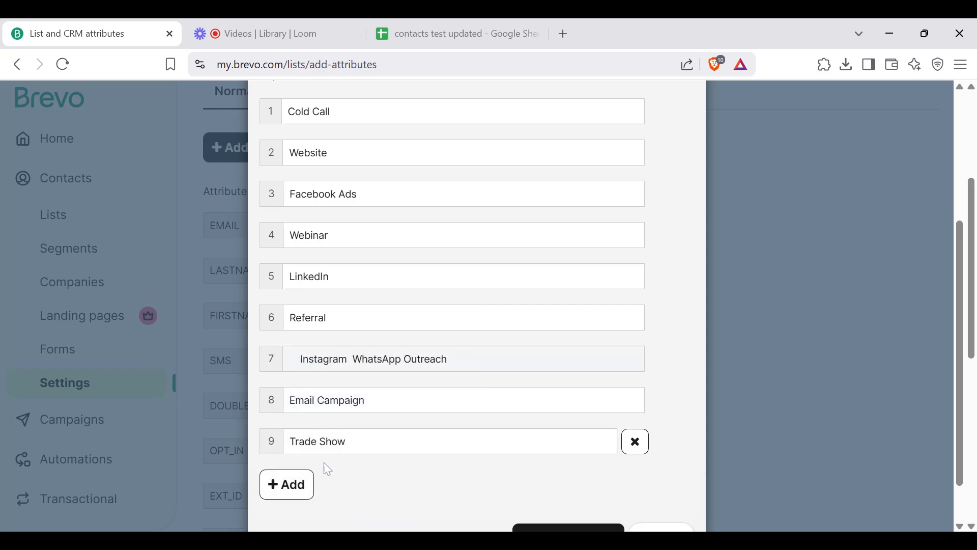
click(300, 484)
key(ctrl+v)
double_click(326, 359)
key(ctrl+x)
click(298, 525)
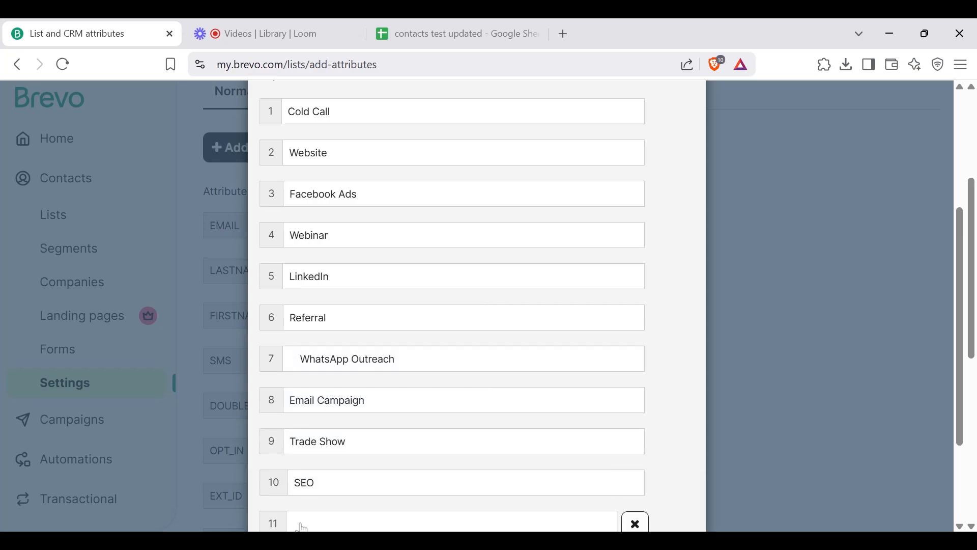
click(302, 527)
key(ctrl+v)
Step: Remove the leading spaces before WhatsApp Outreach in option 7
scroll(302, 526, down, 2)
click(301, 275)
key(BackSpace)
key(BackSpace)
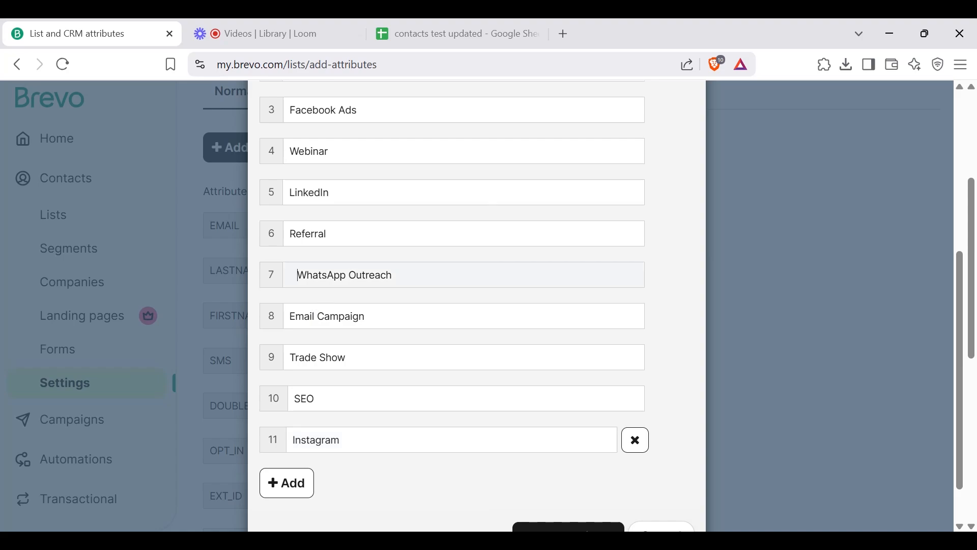
click(295, 399)
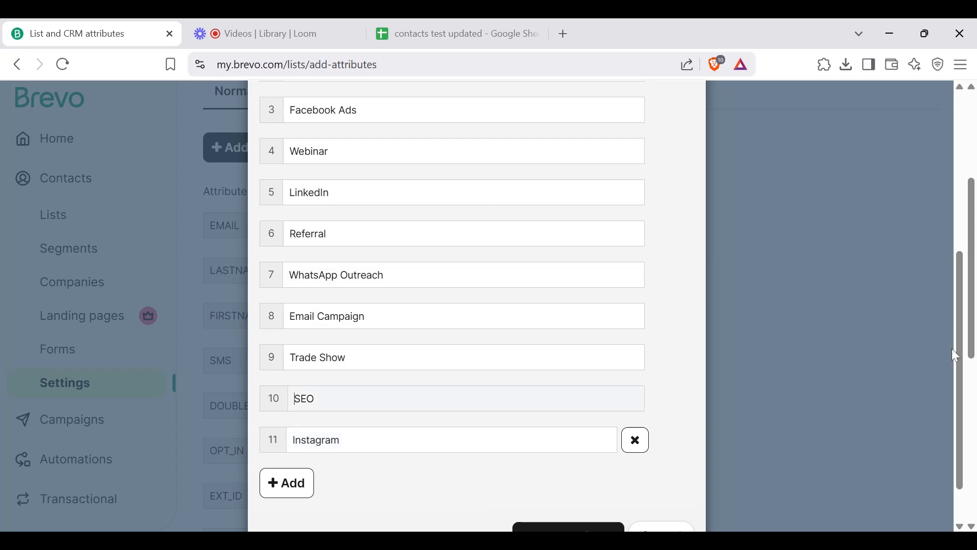
Step: Review the options of the LEAD_SOURCE multiple-choice attribute and create the attribute
scroll(964, 366, up, 5)
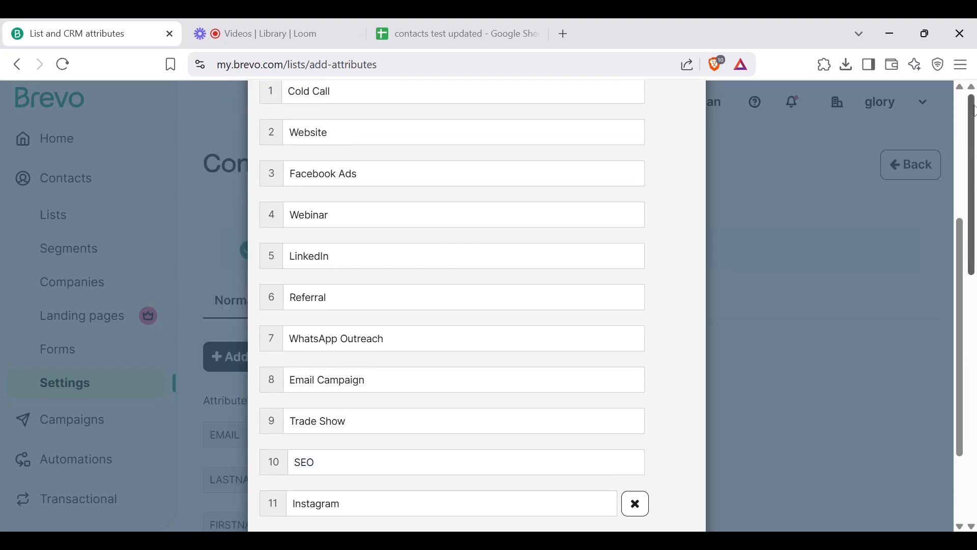
scroll(971, 112, up, 5)
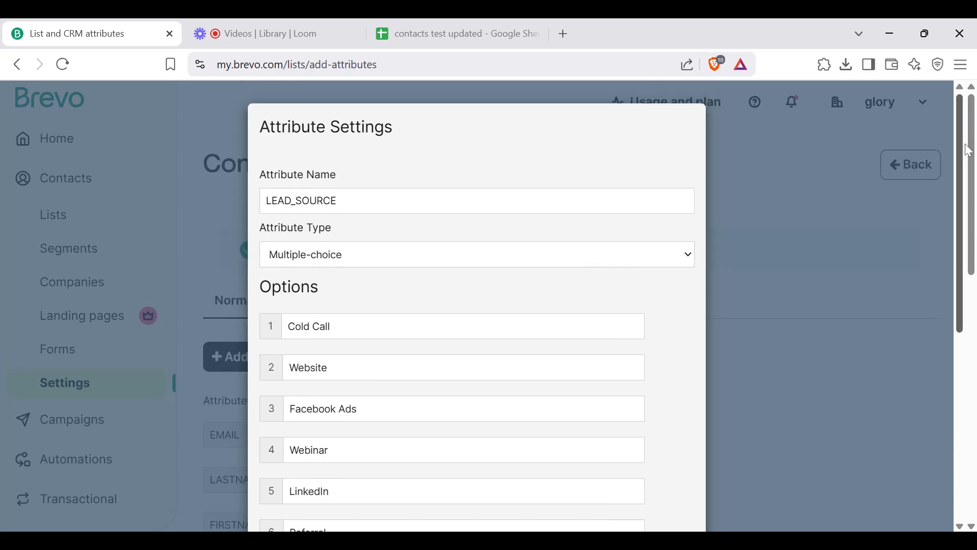
scroll(970, 363, down, 5)
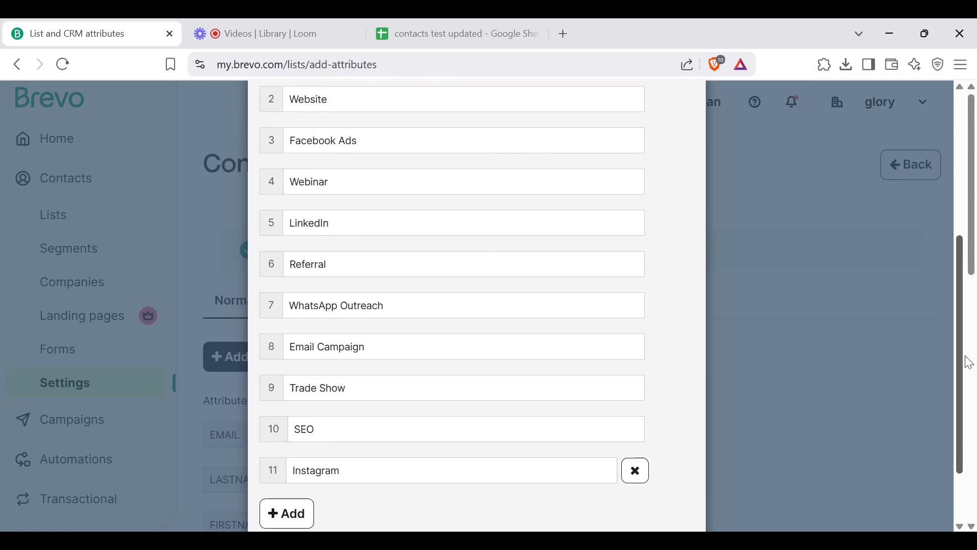
scroll(970, 362, down, 2)
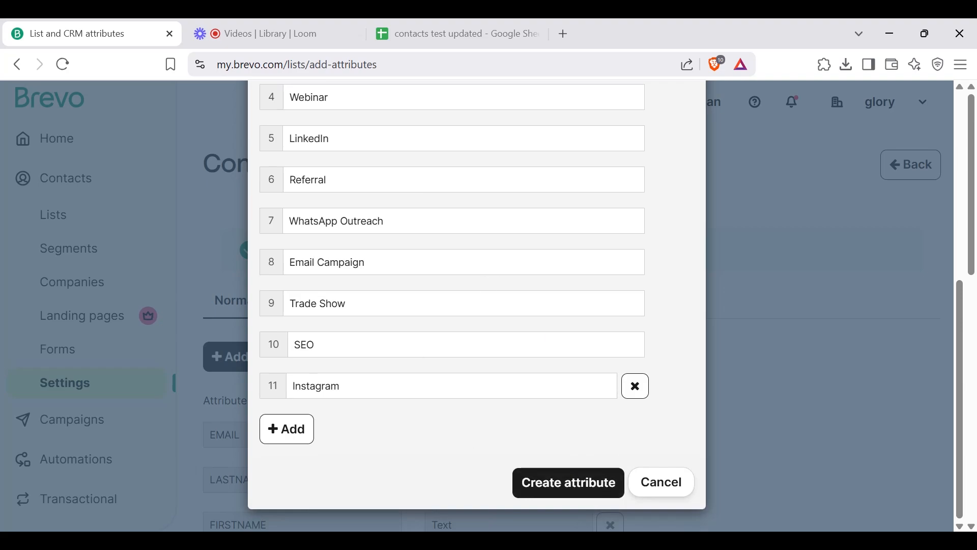
click(581, 485)
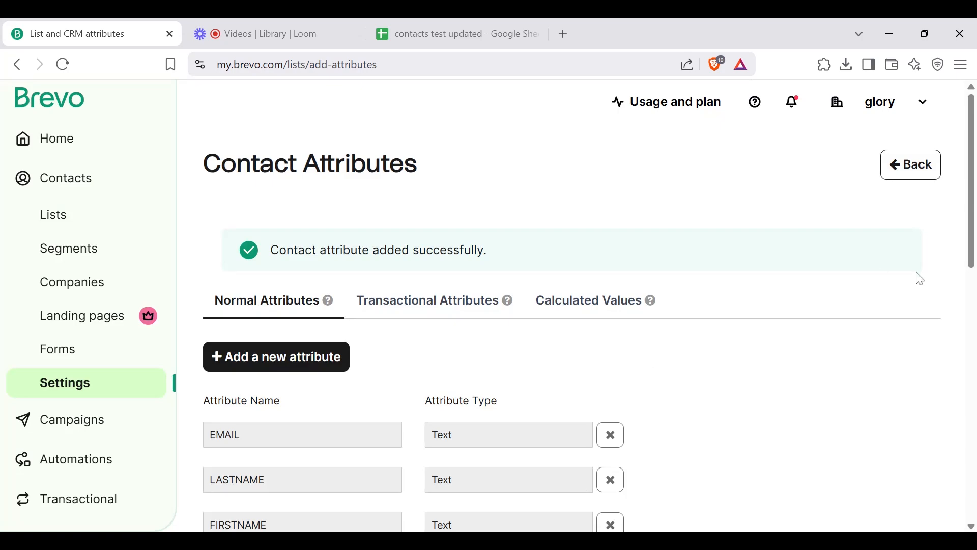
Step: Reopen the settings of the LEAD_SOURCE attribute, check its options, and update the attribute without changing them
scroll(970, 239, down, 2)
scroll(970, 239, down, 8)
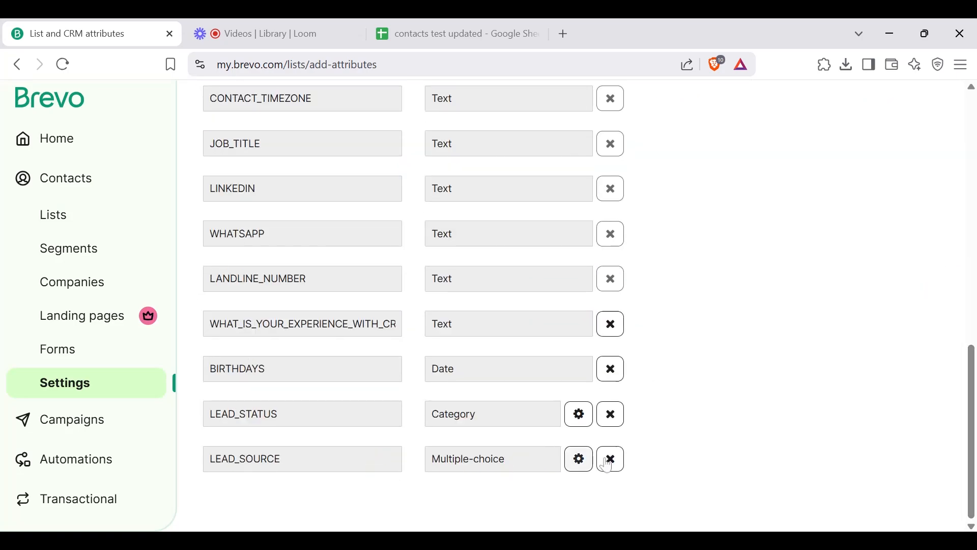
click(581, 459)
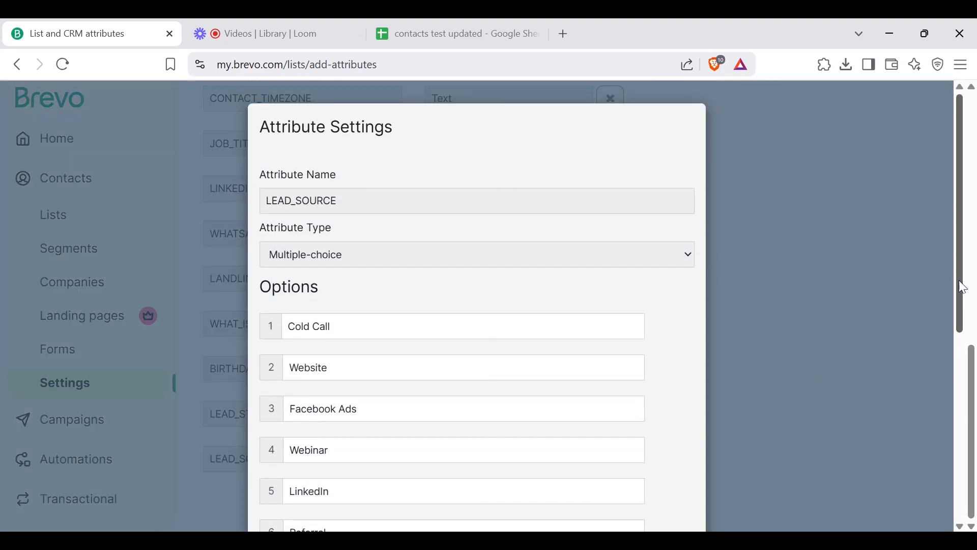
drag(953, 286, 971, 423)
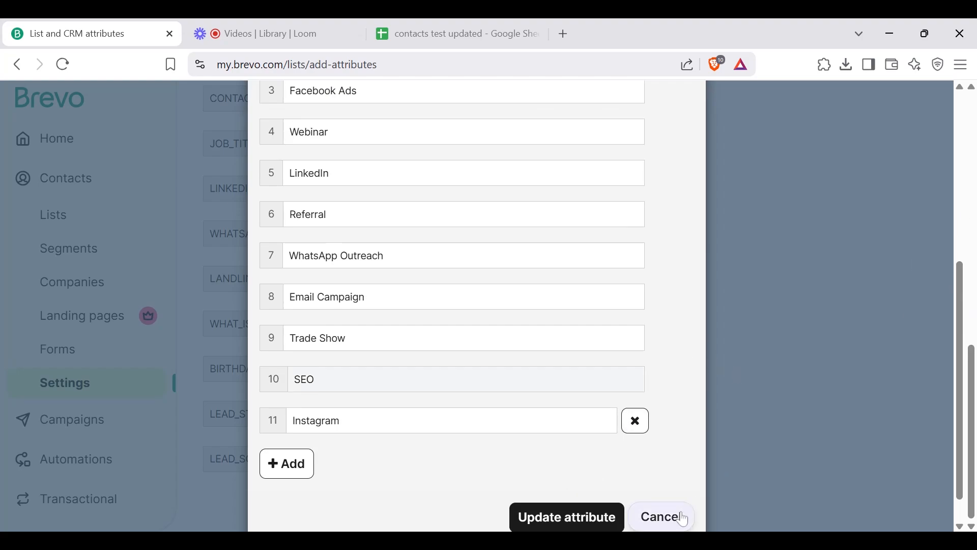
click(585, 525)
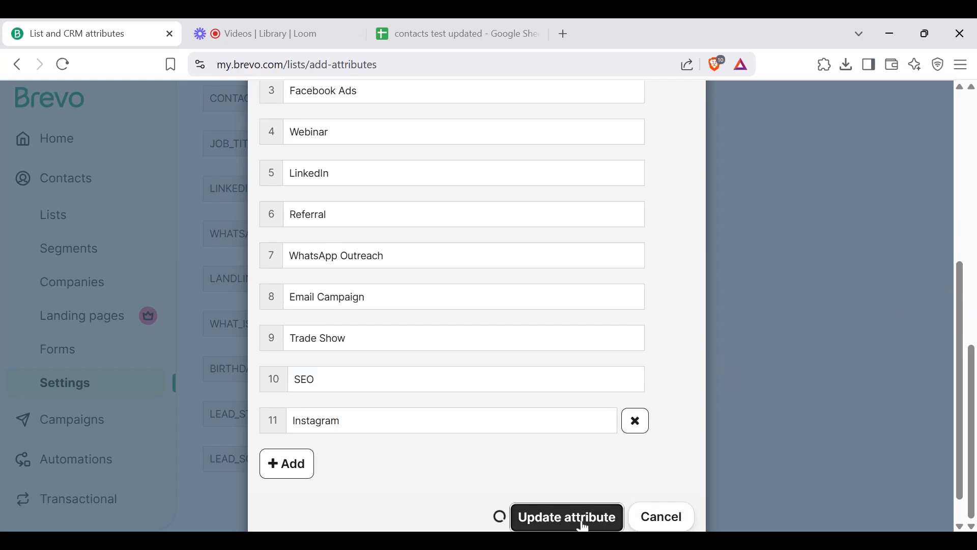